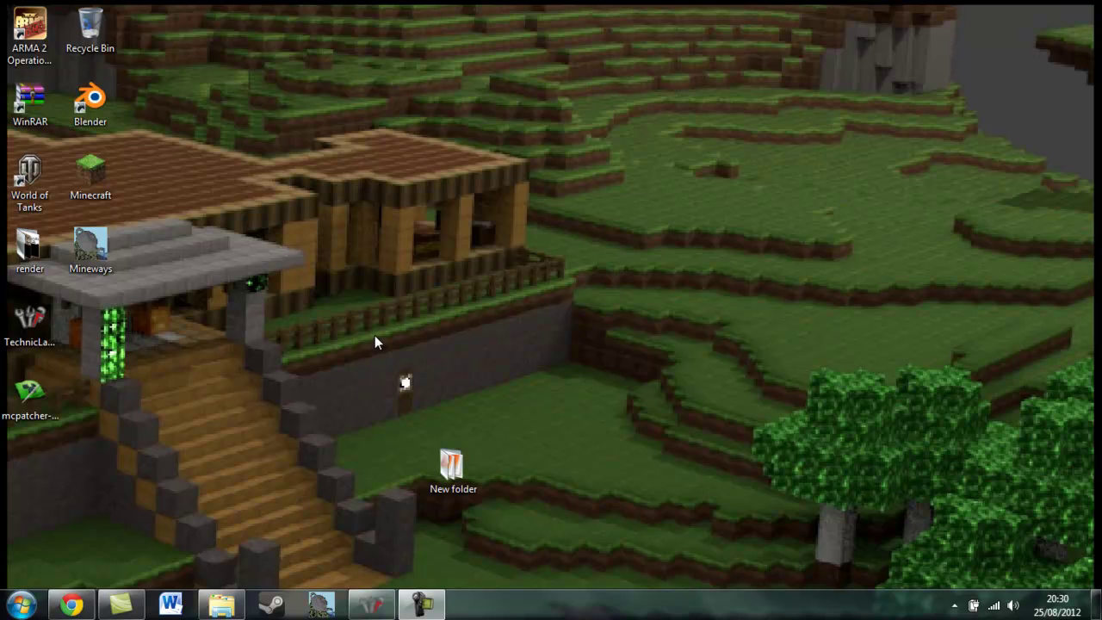
Step: Move the New folder icon into the desktop icon column and open it
{"action": "left_click_drag", "start_coordinate": [383, 380], "coordinate": [550, 413]}
{"action": "left_click_drag", "start_coordinate": [449, 472], "coordinate": [84, 334]}
{"action": "double_click", "coordinate": [83, 335]}
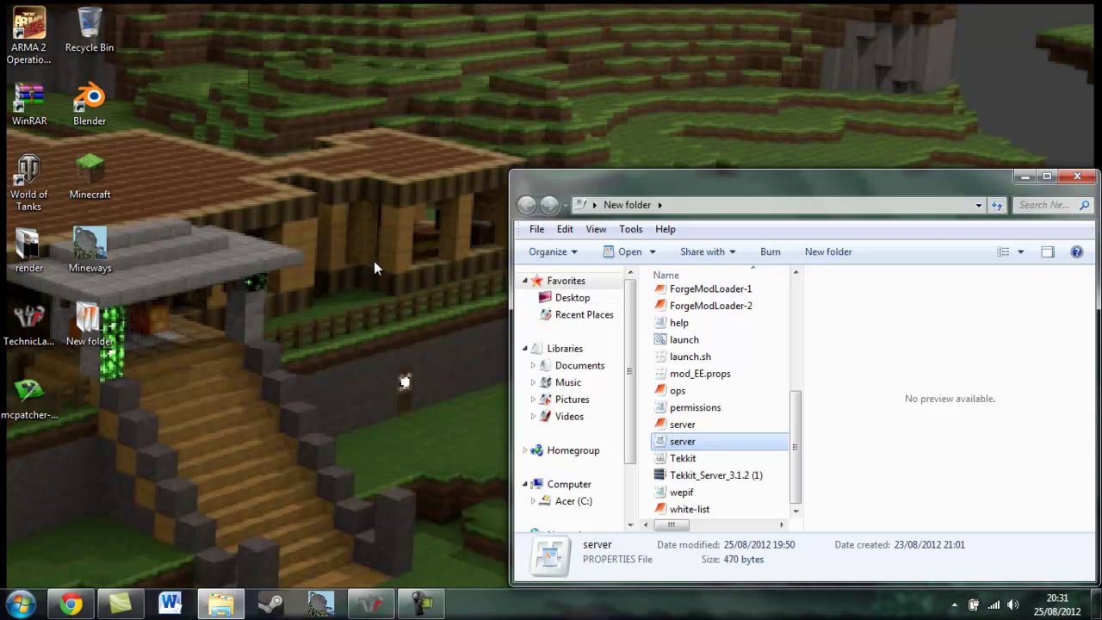
Step: In the plugins folder, select the dynmap and dynmap-mobs files, then close the window
{"action": "left_click_drag", "start_coordinate": [708, 190], "coordinate": [470, 3]}
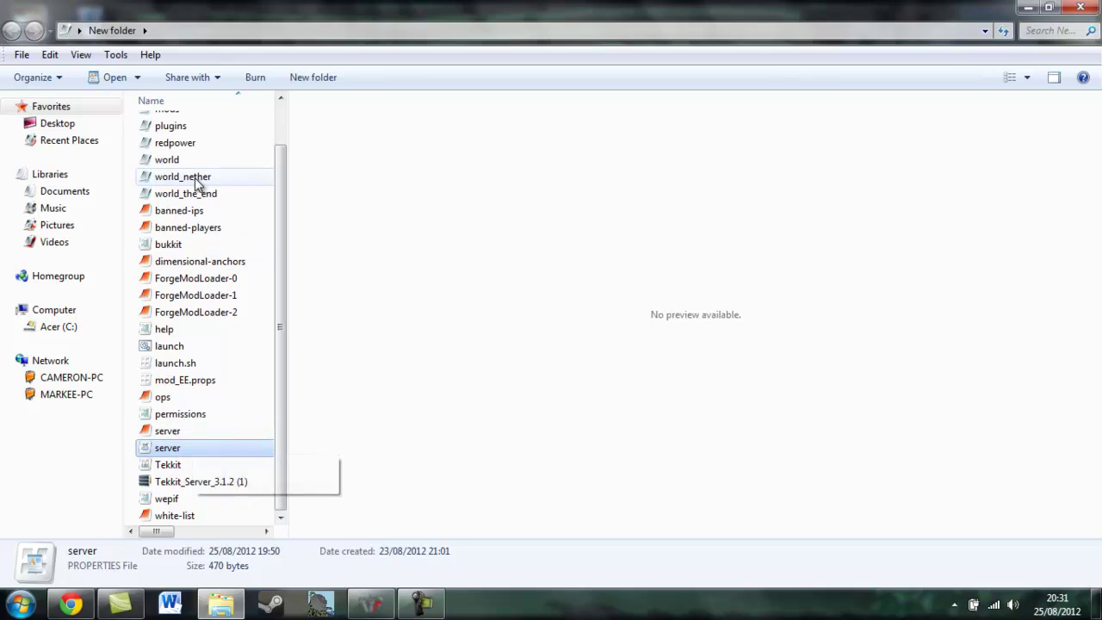
{"action": "double_click", "coordinate": [182, 128]}
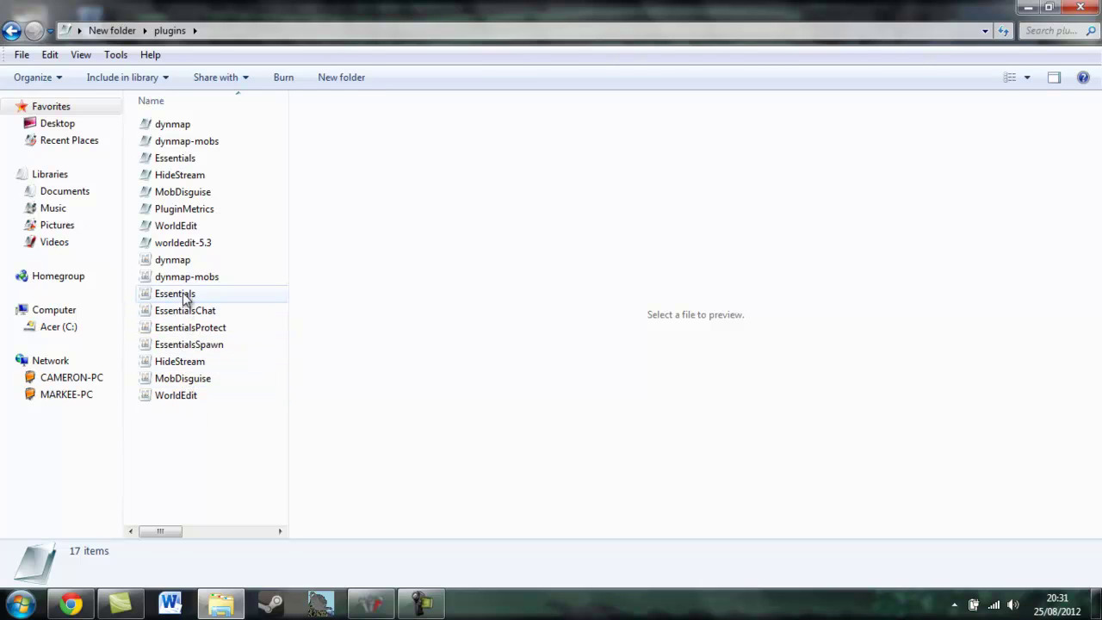
{"action": "left_click_drag", "start_coordinate": [130, 266], "coordinate": [168, 274]}
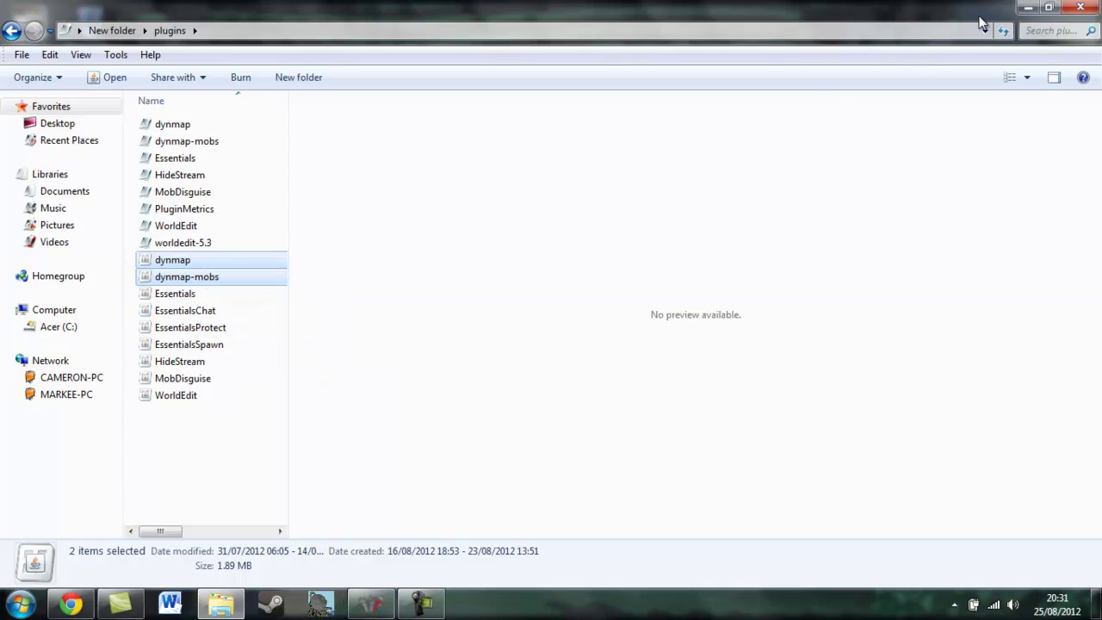
{"action": "left_click", "coordinate": [1087, 7]}
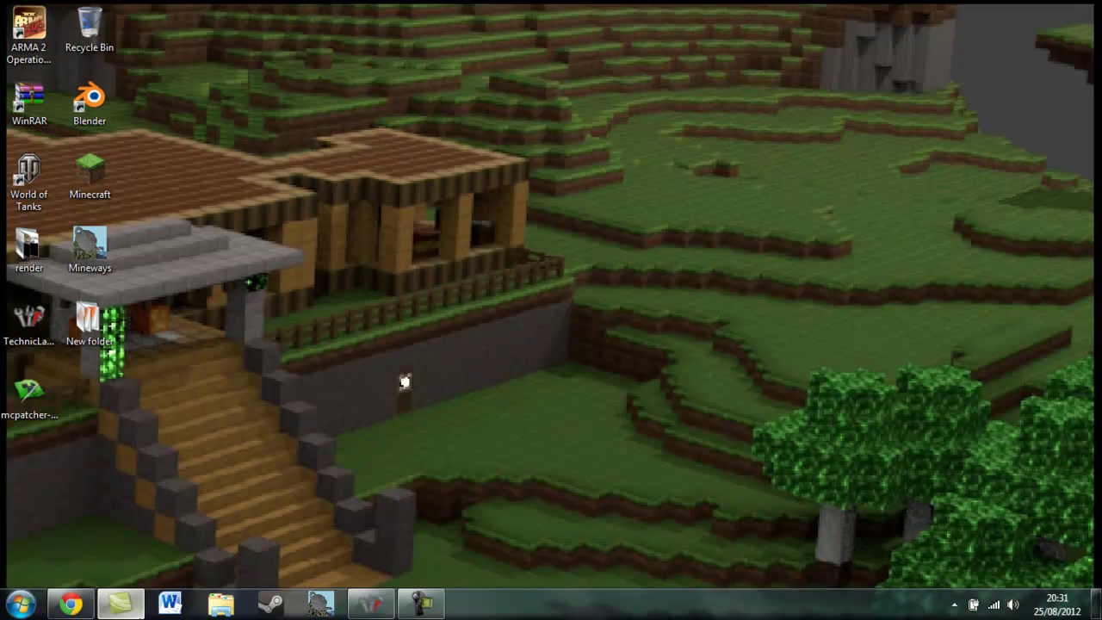
Step: Start downloading dynmap-0.70.3-bin.zip from the Dynmap 0.70.3 file page, then cancel it
{"action": "left_click", "coordinate": [85, 606]}
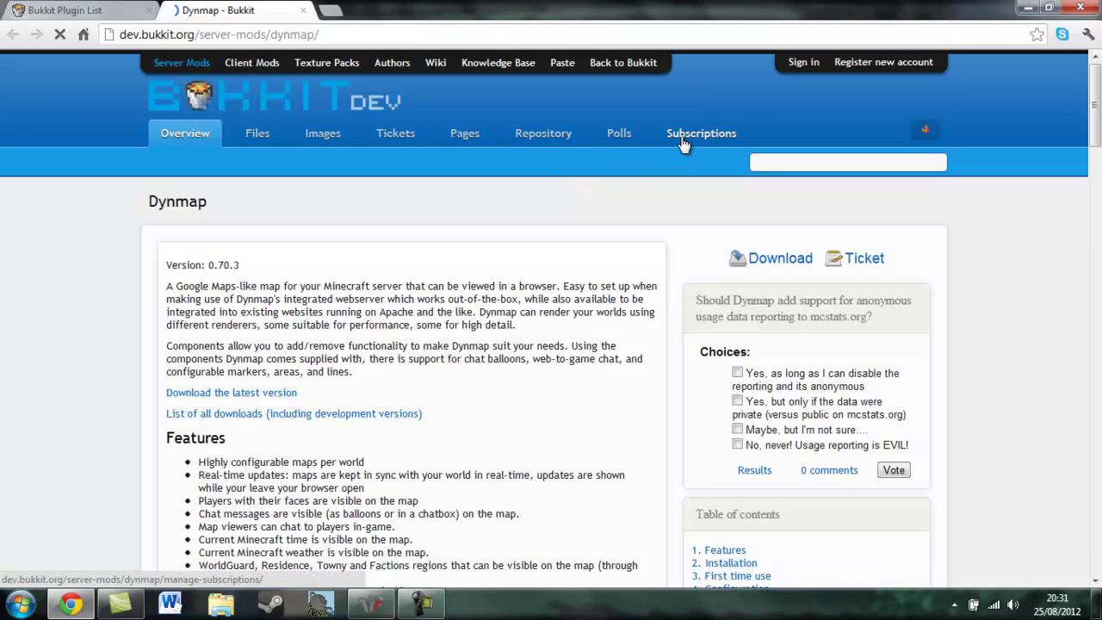
{"action": "left_click", "coordinate": [769, 262]}
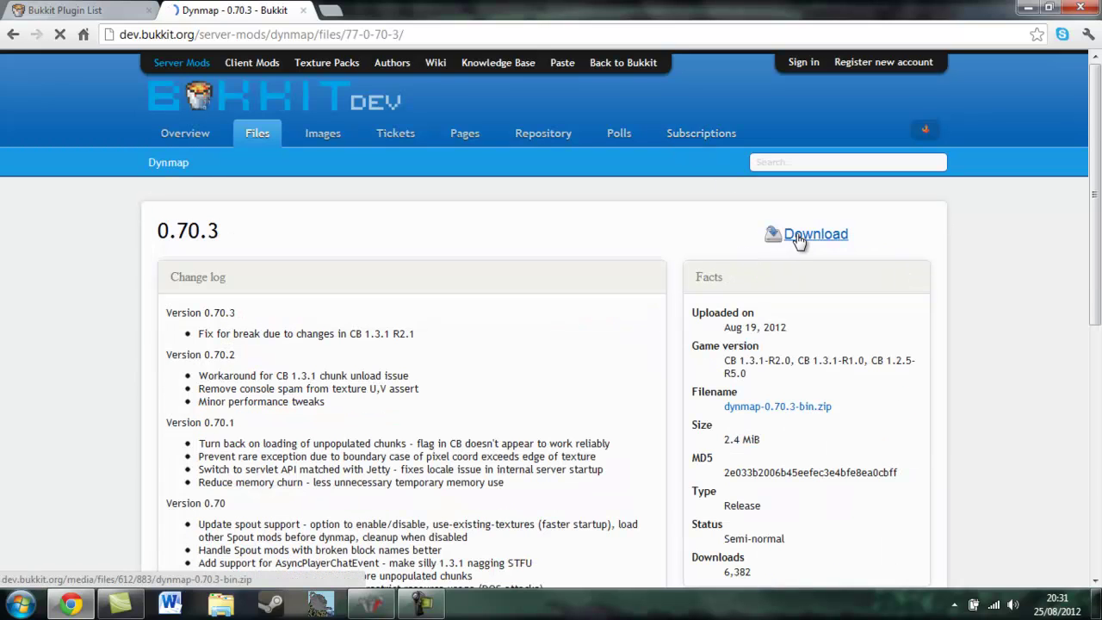
{"action": "left_click", "coordinate": [745, 244]}
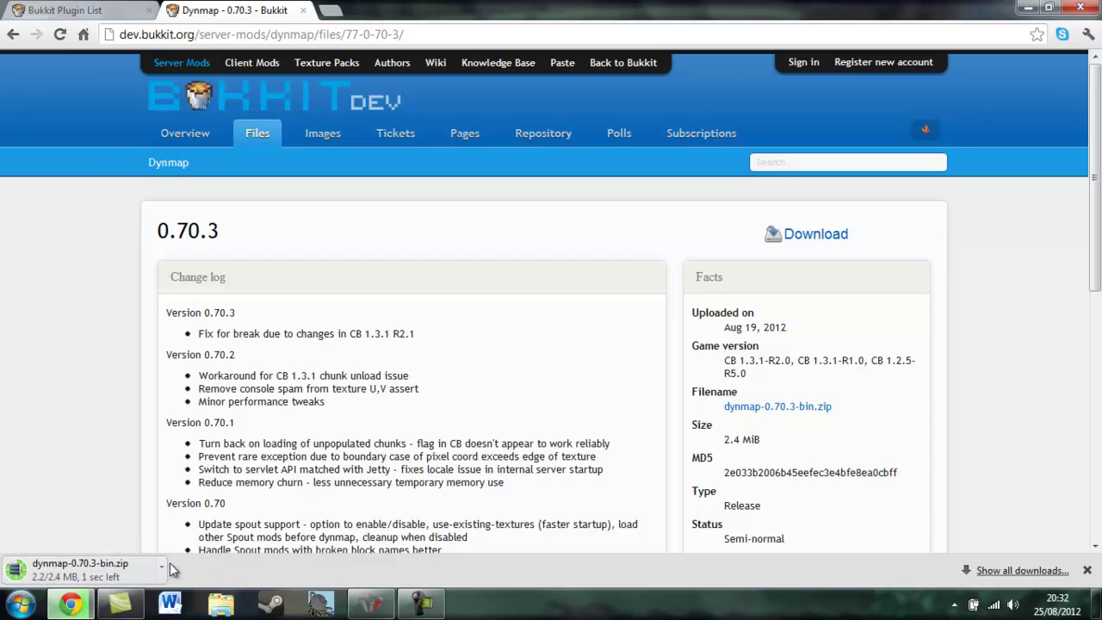
{"action": "left_click", "coordinate": [161, 568]}
{"action": "left_click", "coordinate": [185, 543]}
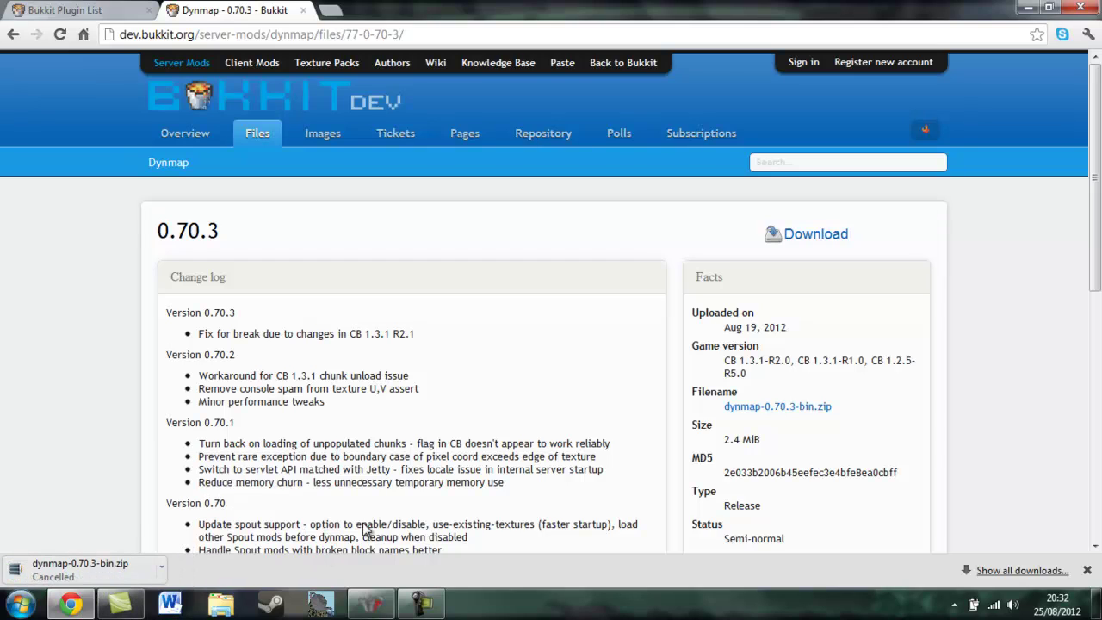
Step: From the desktop, open the server's plugins folder and select the dynmap jar and dynmap folder
{"action": "left_click", "coordinate": [1027, 8]}
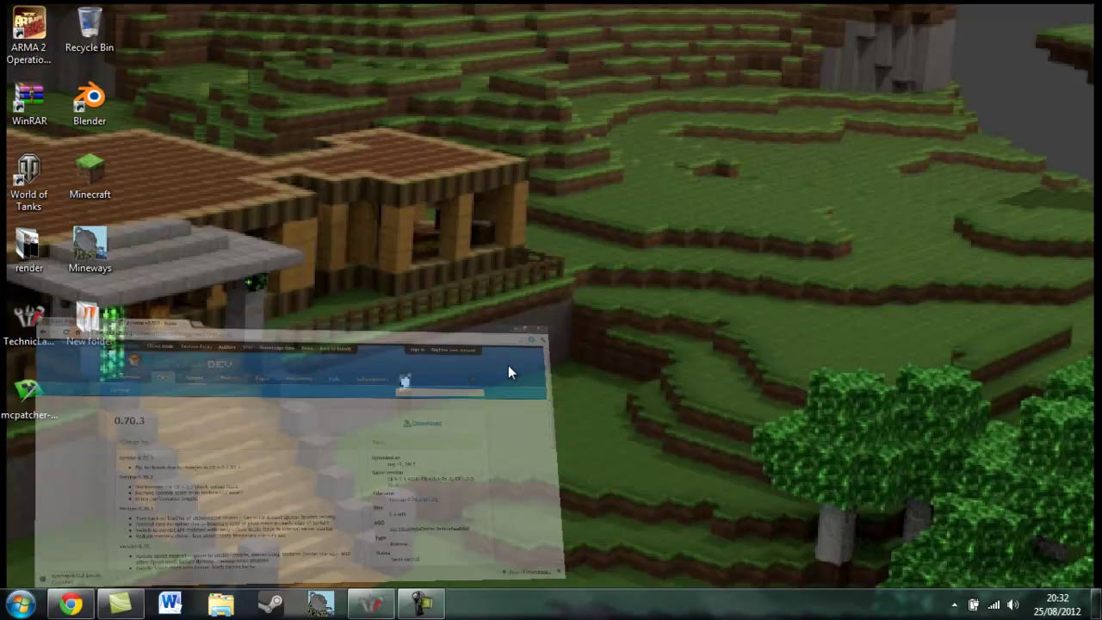
{"action": "double_click", "coordinate": [89, 320]}
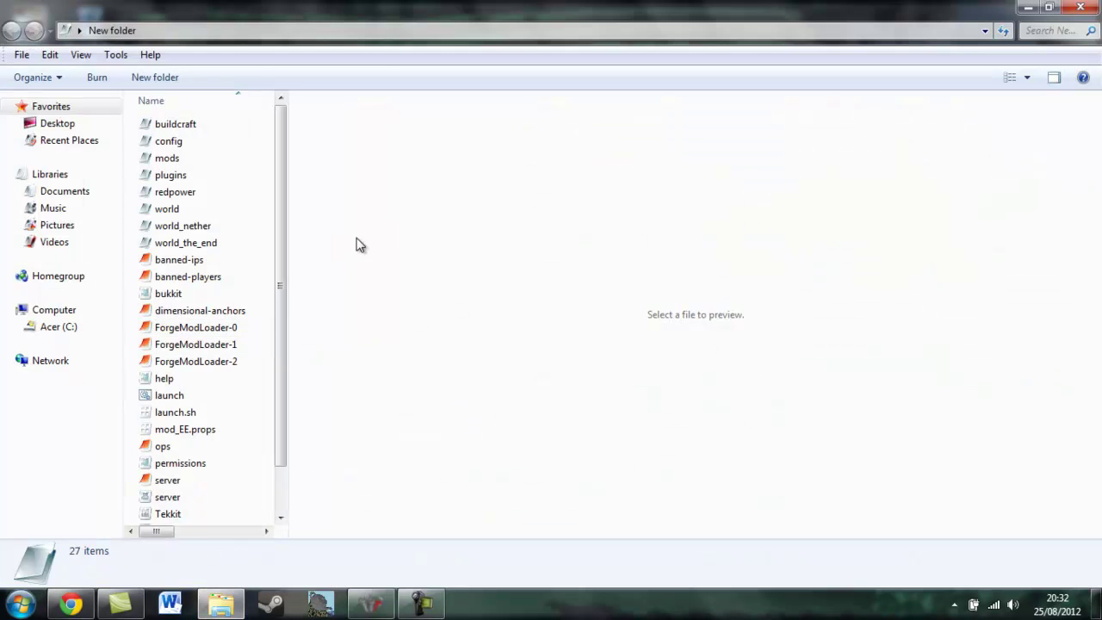
{"action": "double_click", "coordinate": [197, 177]}
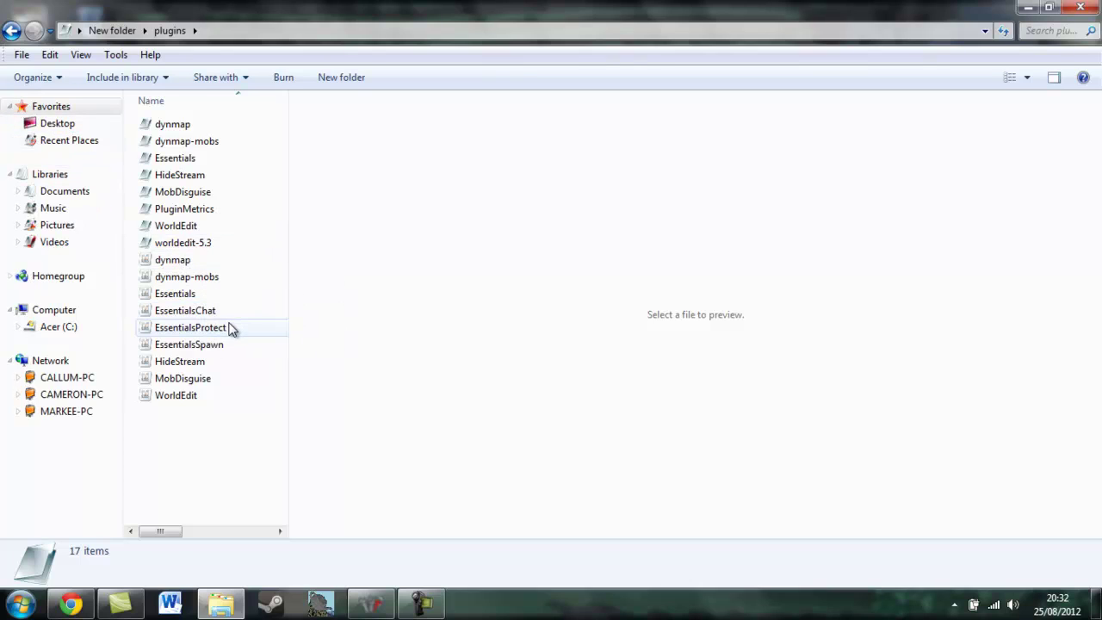
{"action": "left_click", "coordinate": [194, 259]}
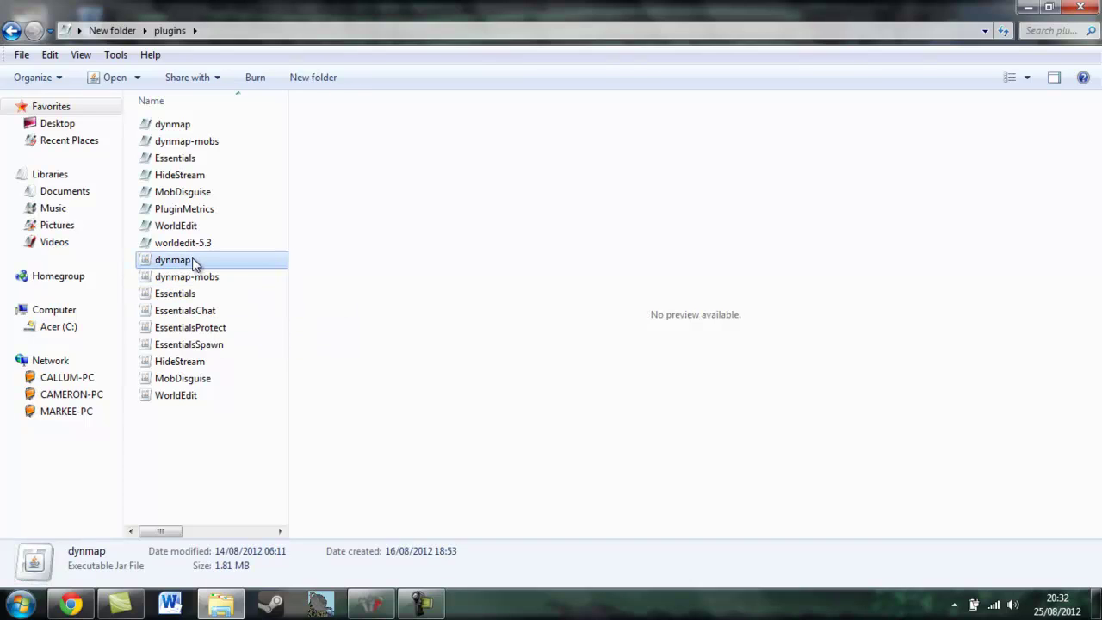
{"action": "left_click", "coordinate": [181, 125]}
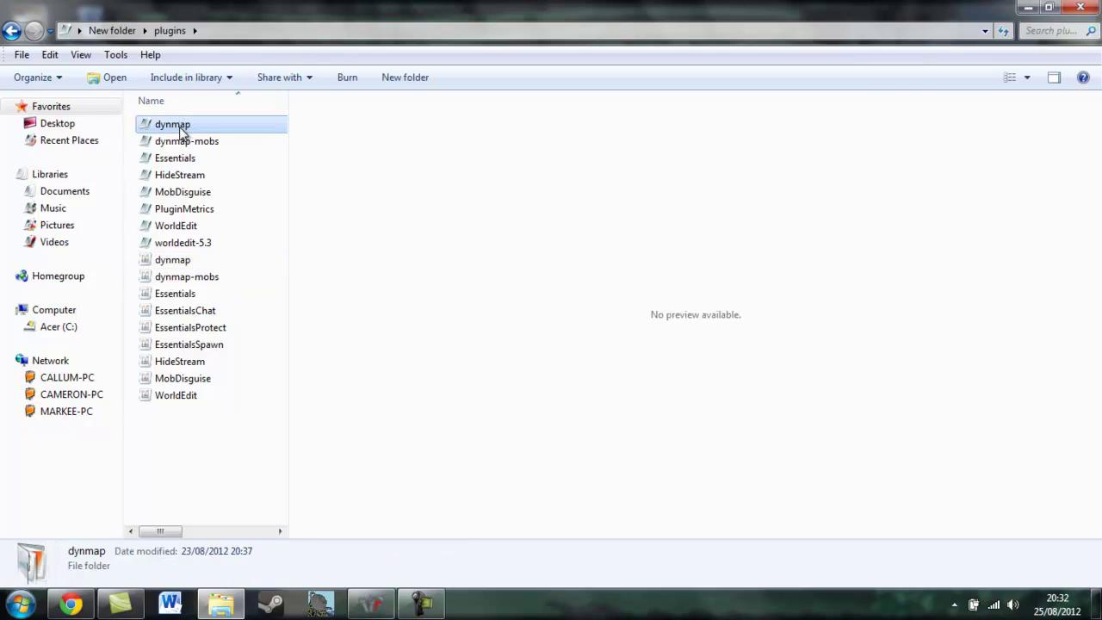
{"action": "left_click", "coordinate": [186, 261]}
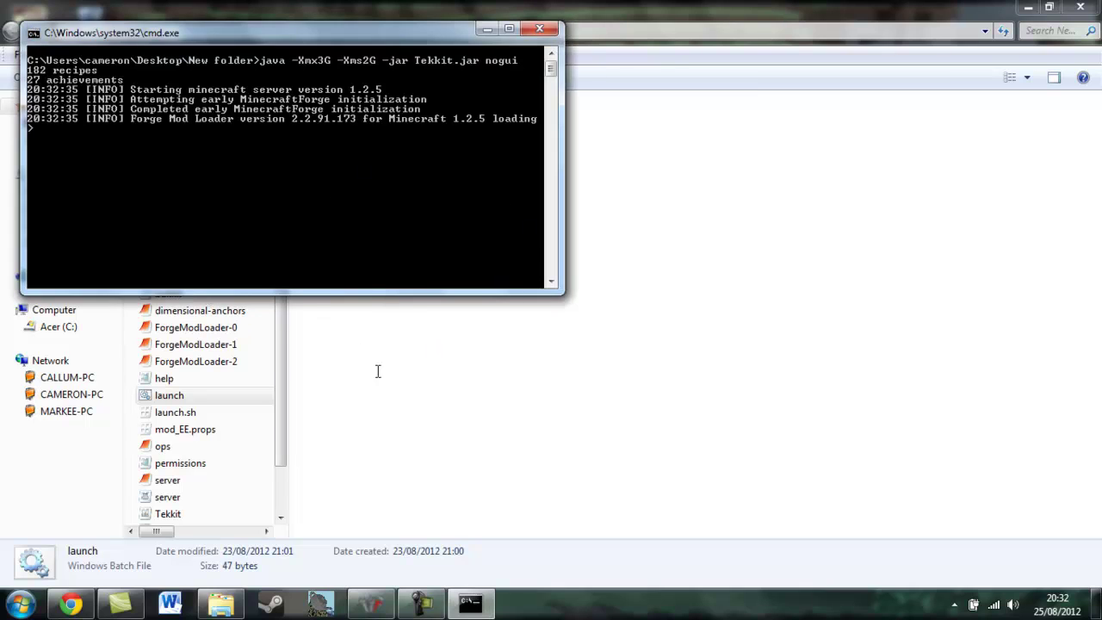
Step: Run launch.bat so the Tekkit server loads with dynmap enabled, then minimise the console
{"action": "left_click", "coordinate": [421, 602]}
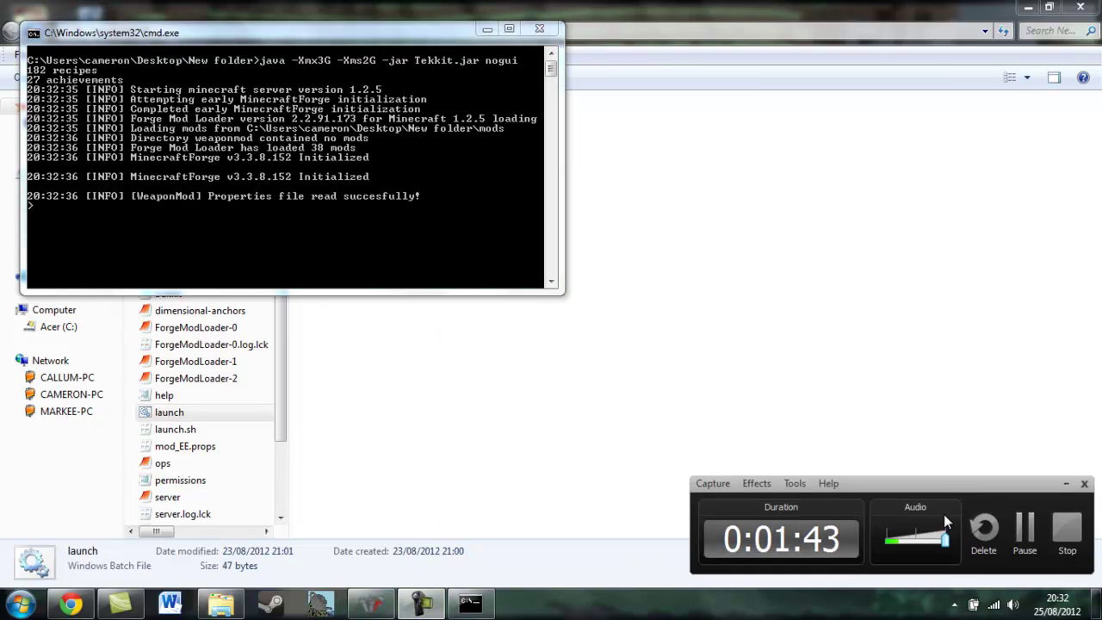
{"action": "left_click", "coordinate": [1023, 527]}
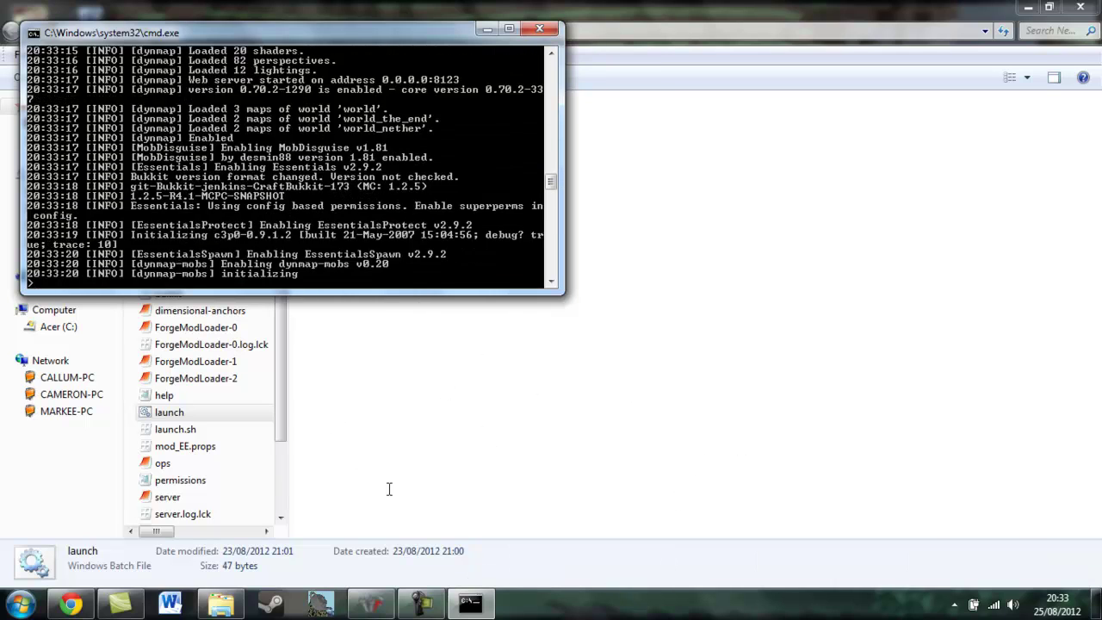
{"action": "left_click", "coordinate": [485, 31]}
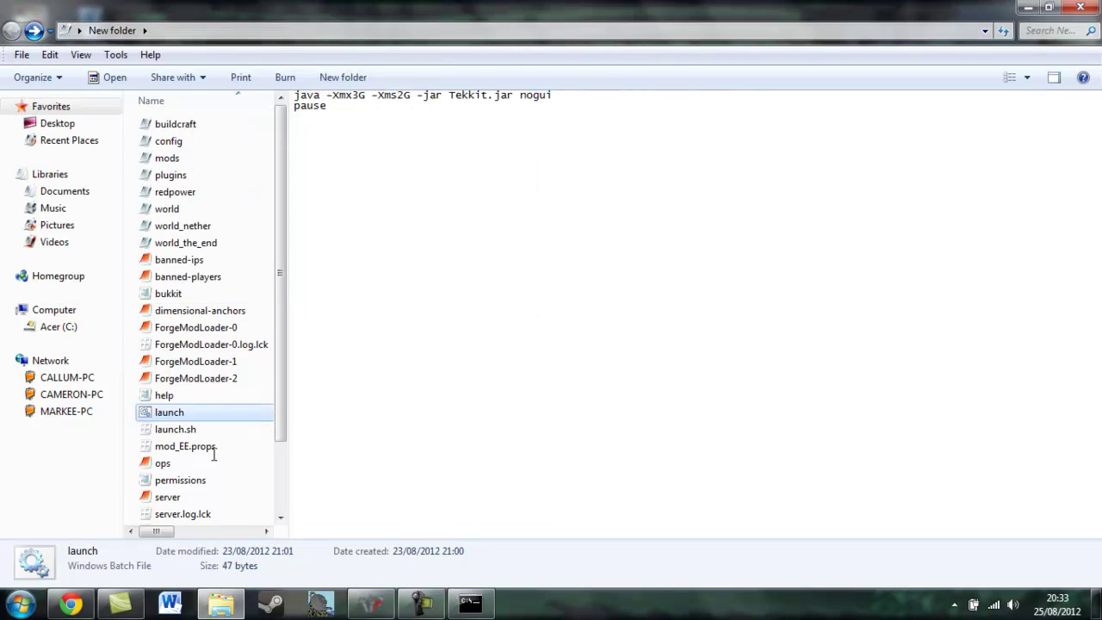
Step: Browse into plugins > dynmap > texturepacks > standard
{"action": "double_click", "coordinate": [179, 174]}
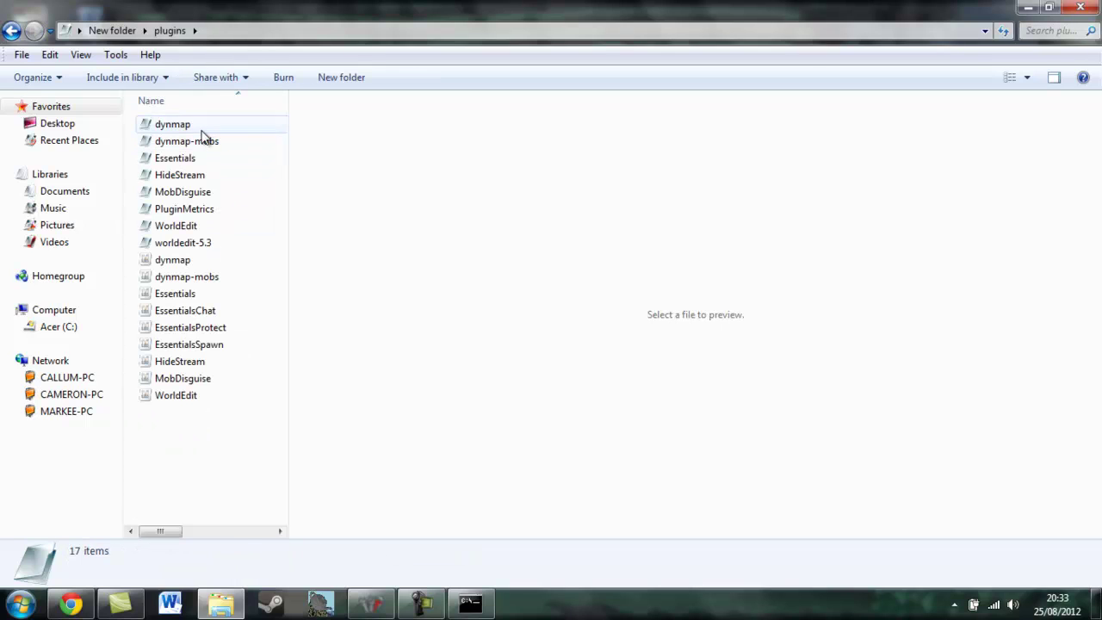
{"action": "left_click", "coordinate": [201, 127]}
{"action": "double_click", "coordinate": [202, 129]}
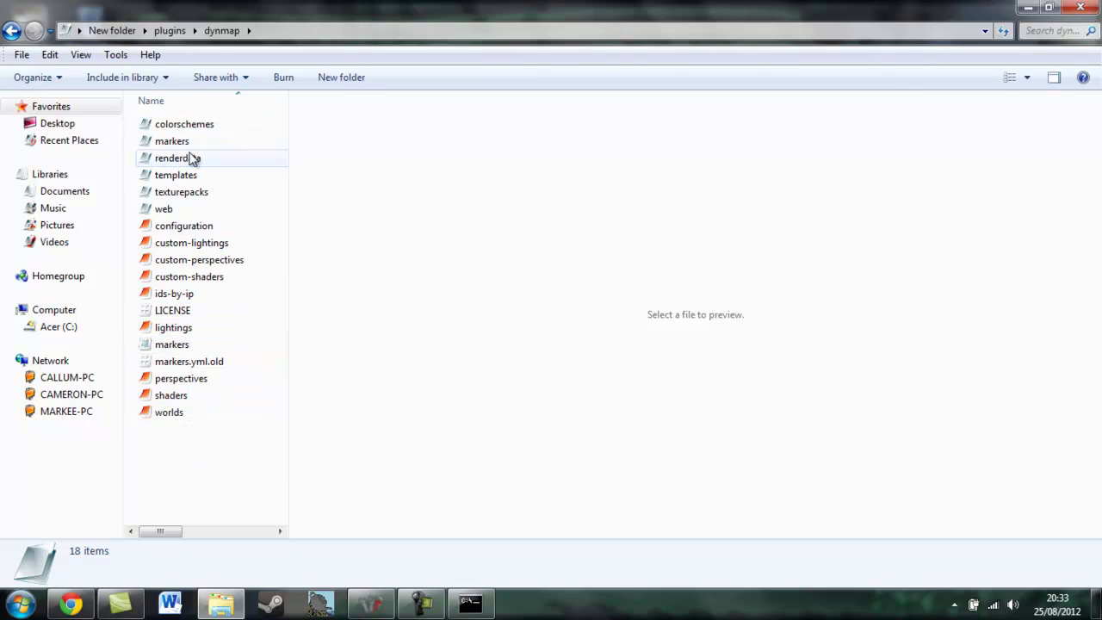
{"action": "double_click", "coordinate": [185, 196]}
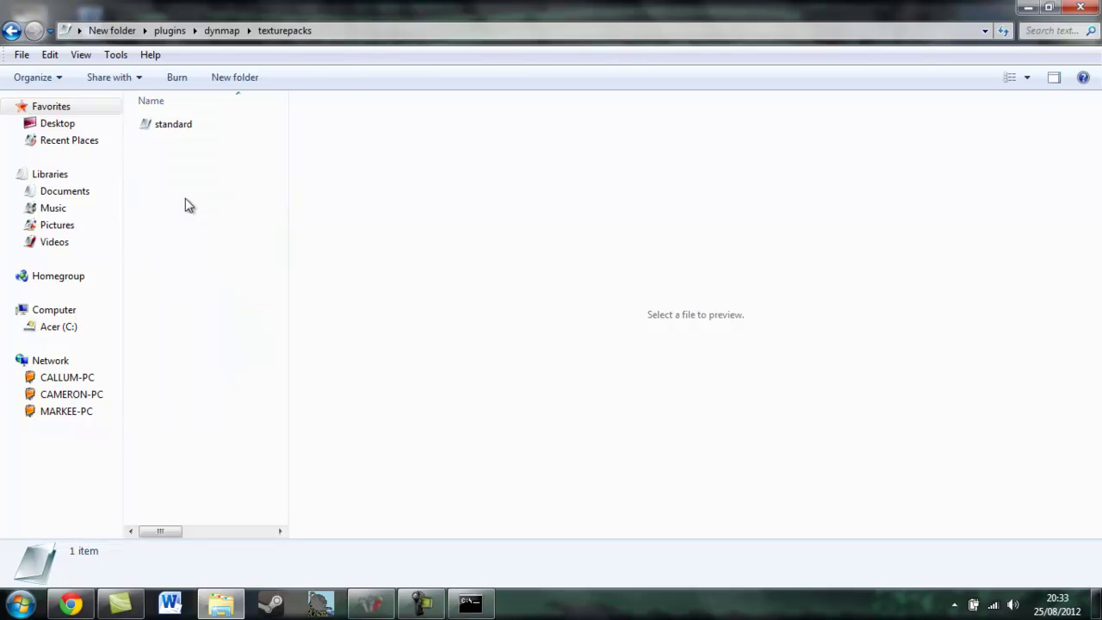
{"action": "left_click", "coordinate": [191, 129]}
{"action": "double_click", "coordinate": [191, 127]}
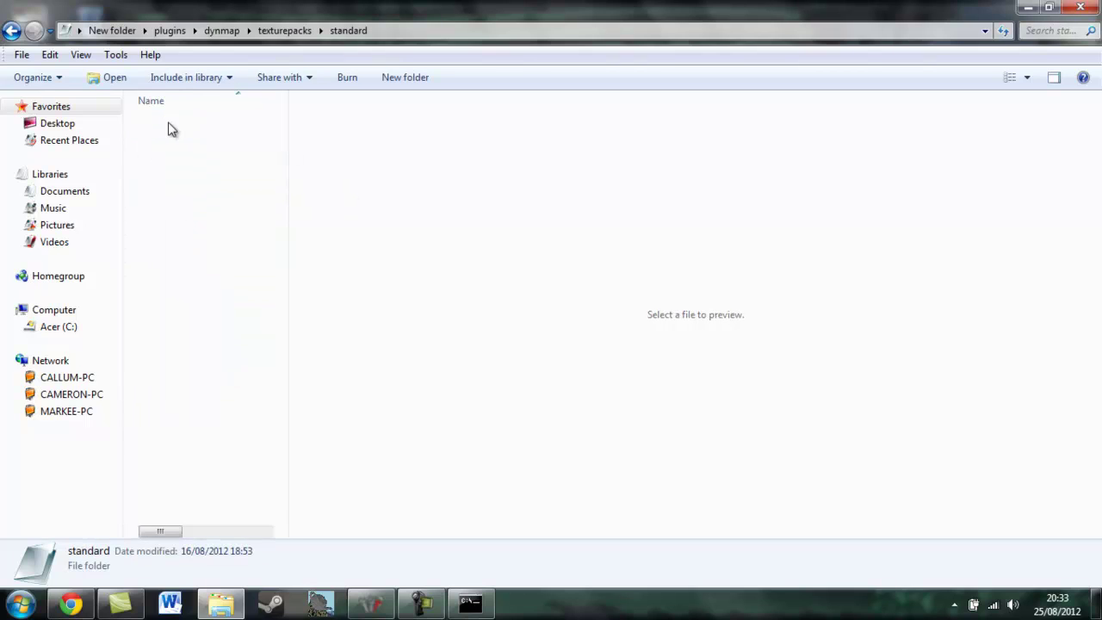
Step: Go back up to the plugins folder and close the window
{"action": "left_click", "coordinate": [12, 30]}
{"action": "left_click_drag", "start_coordinate": [231, 12], "coordinate": [506, 5]}
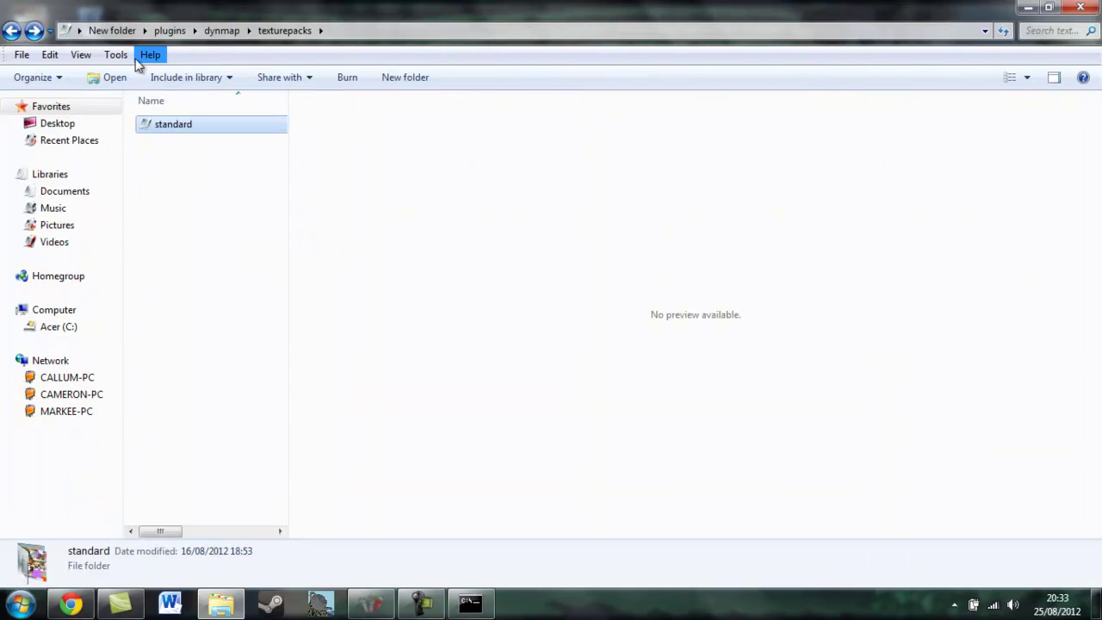
{"action": "left_click", "coordinate": [11, 30]}
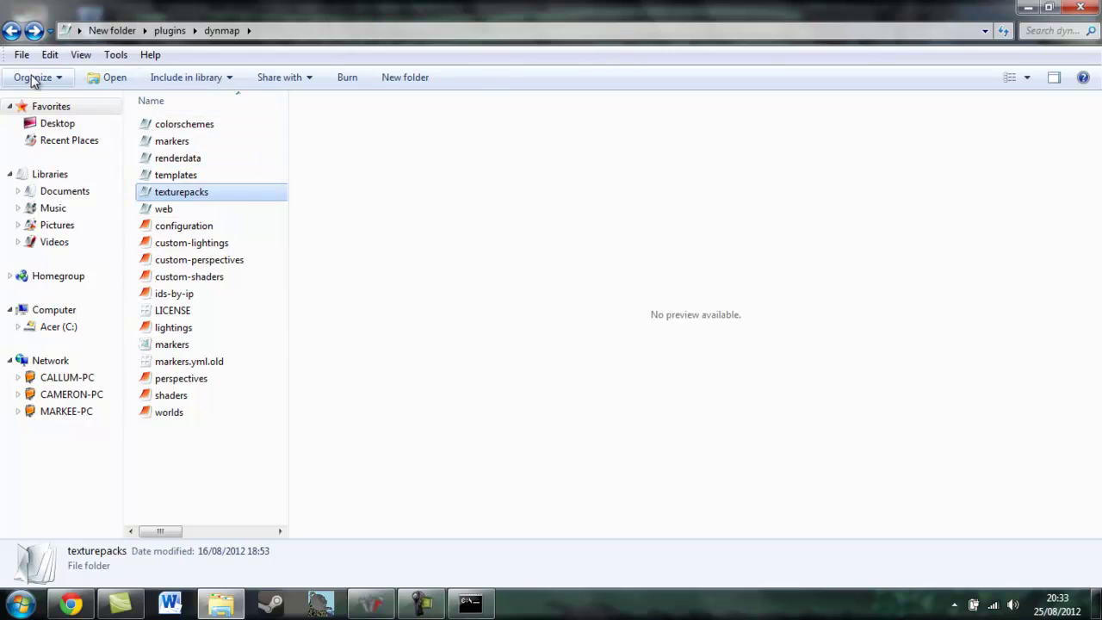
{"action": "left_click", "coordinate": [11, 31]}
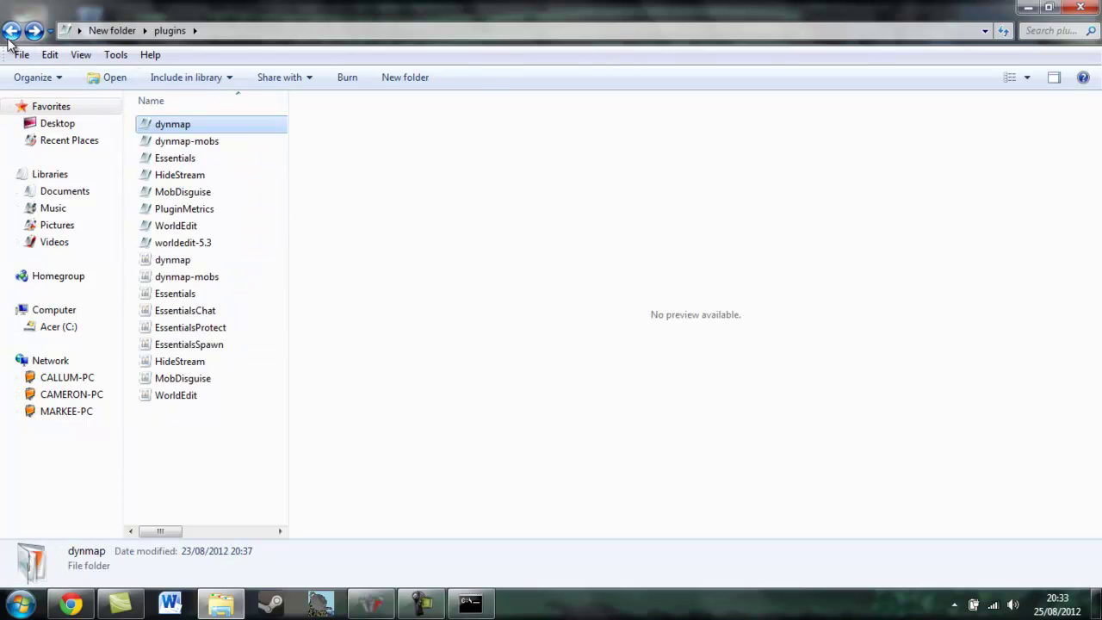
{"action": "left_click", "coordinate": [1083, 7]}
Step: In Chrome, load the Dynmap page at 192.168.2.4:8123
{"action": "key", "text": "alt+Tab"}
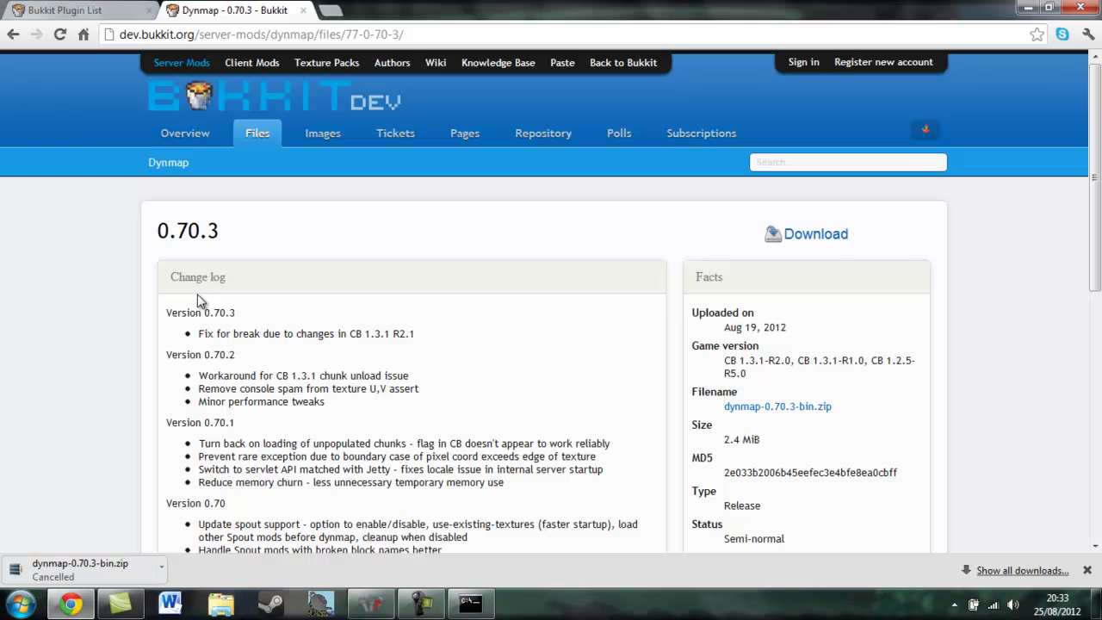
{"action": "left_click", "coordinate": [304, 10]}
{"action": "left_click", "coordinate": [269, 38]}
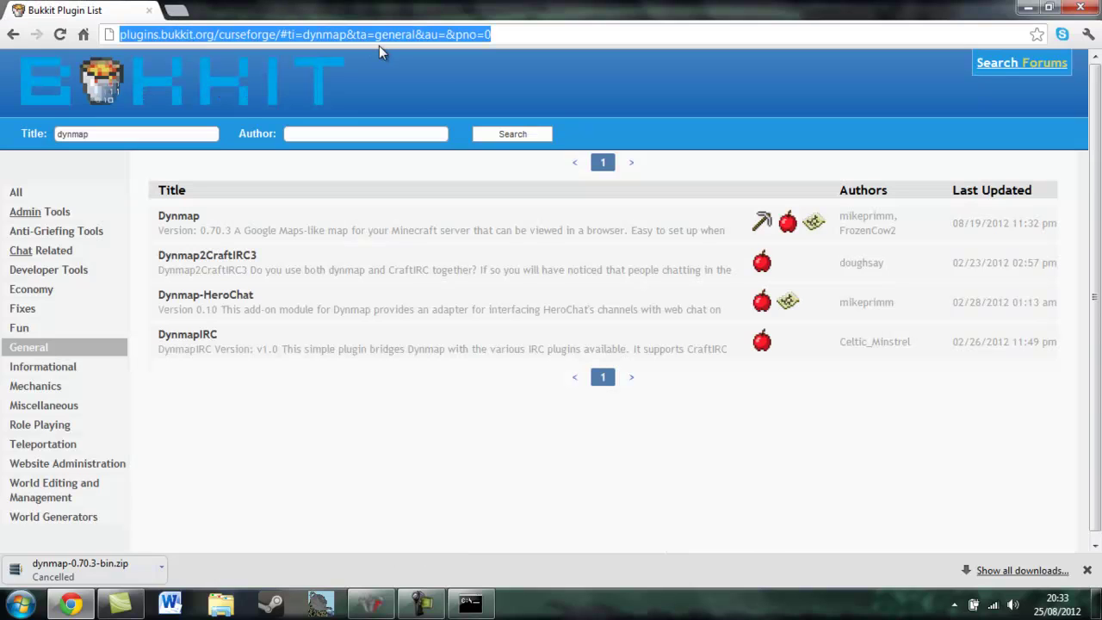
{"action": "key", "text": "BackSpace"}
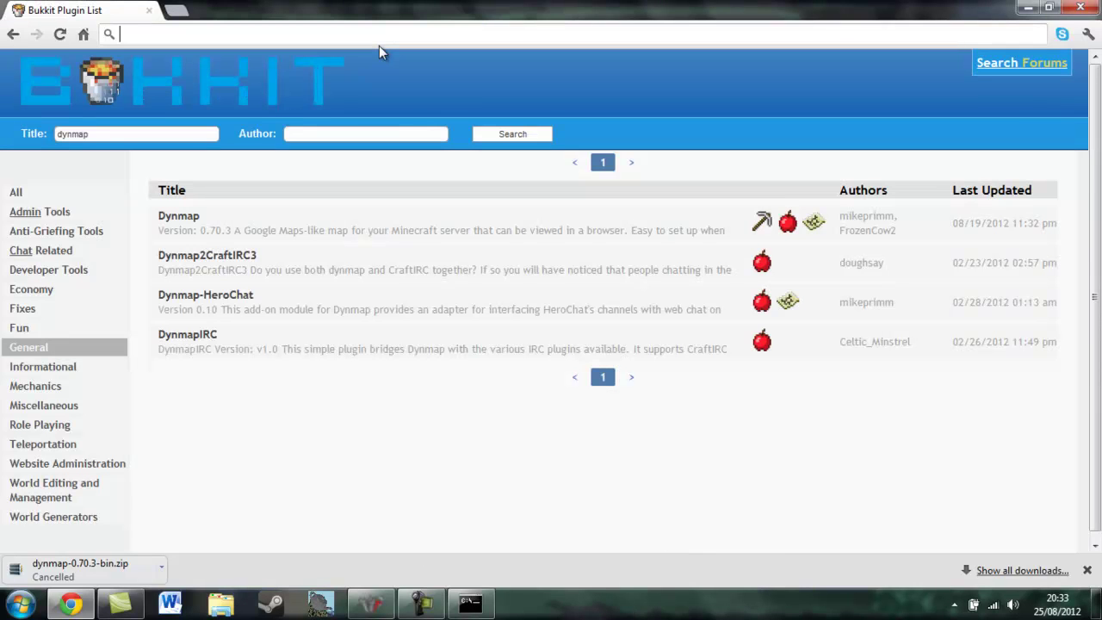
{"action": "type", "text": "192.168.2.4:8123"}
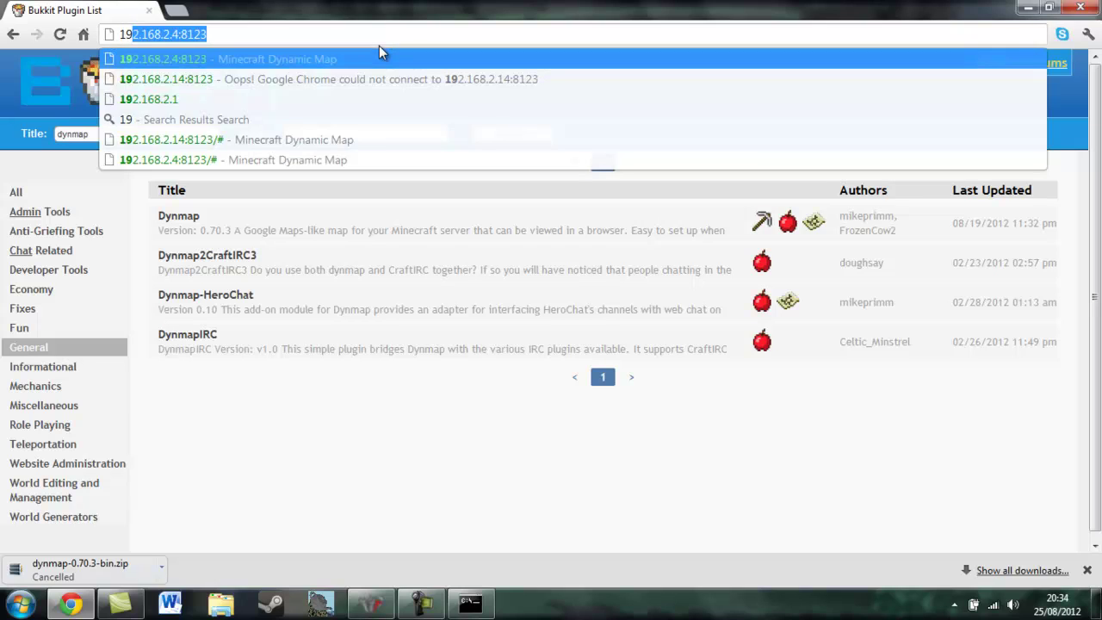
{"action": "key", "text": "Return"}
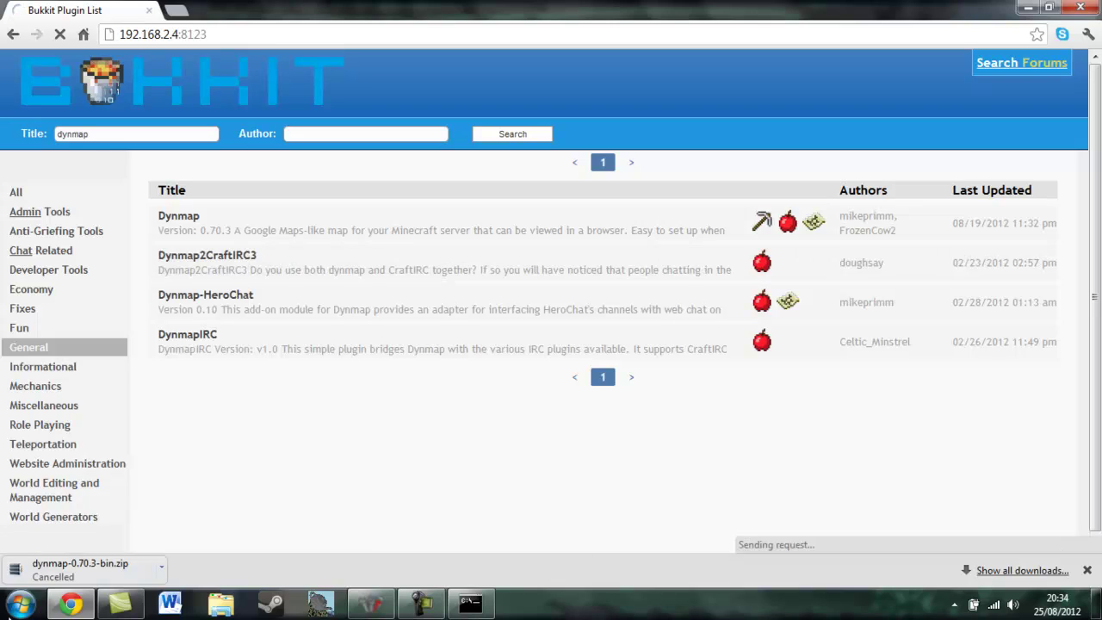
{"action": "left_click", "coordinate": [430, 605]}
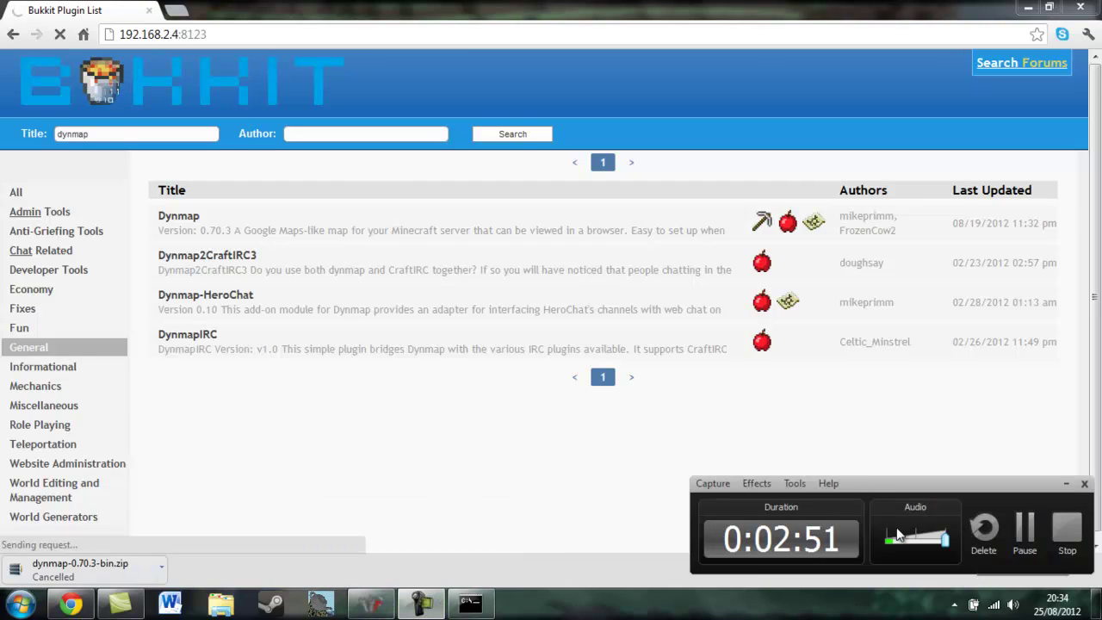
Step: Pan and zoom the flat world map onto the spawn buildings, yellow ring and farm
{"action": "left_click", "coordinate": [1021, 533]}
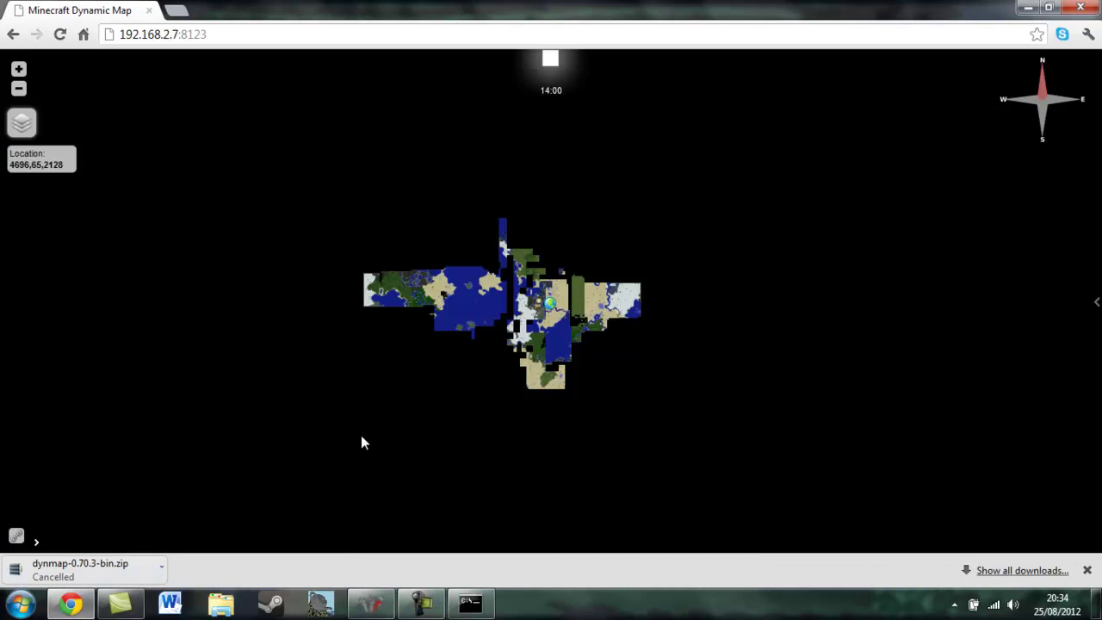
{"action": "left_click_drag", "start_coordinate": [521, 323], "coordinate": [564, 301]}
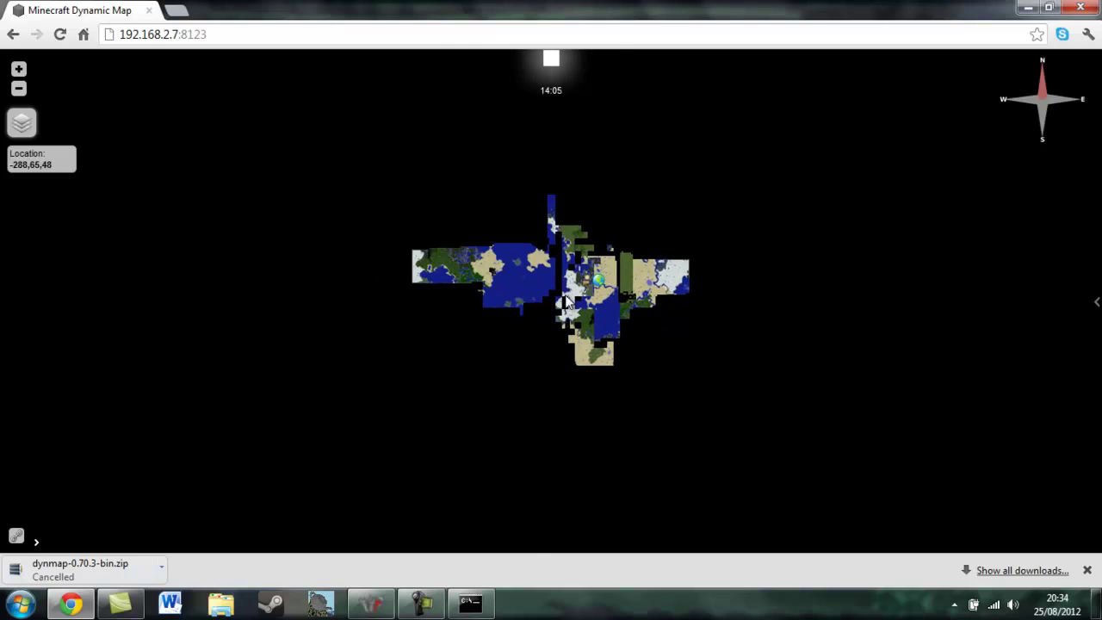
{"action": "scroll", "coordinate": [581, 290], "scroll_direction": "up", "scroll_amount": 3}
{"action": "left_click_drag", "start_coordinate": [648, 226], "coordinate": [465, 320]}
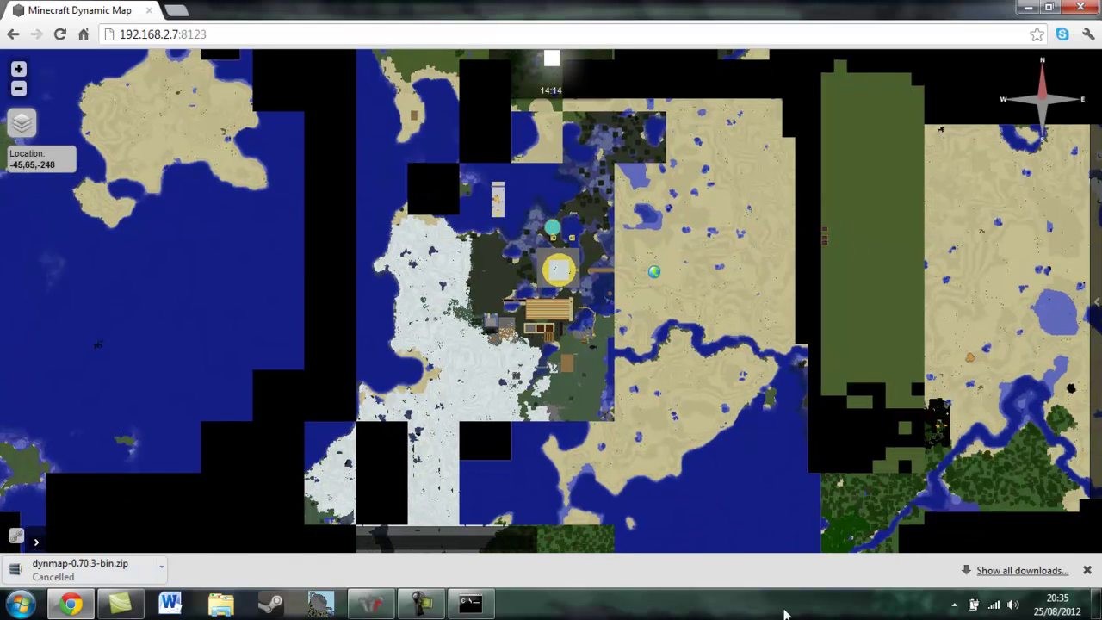
{"action": "left_click_drag", "start_coordinate": [670, 481], "coordinate": [633, 437]}
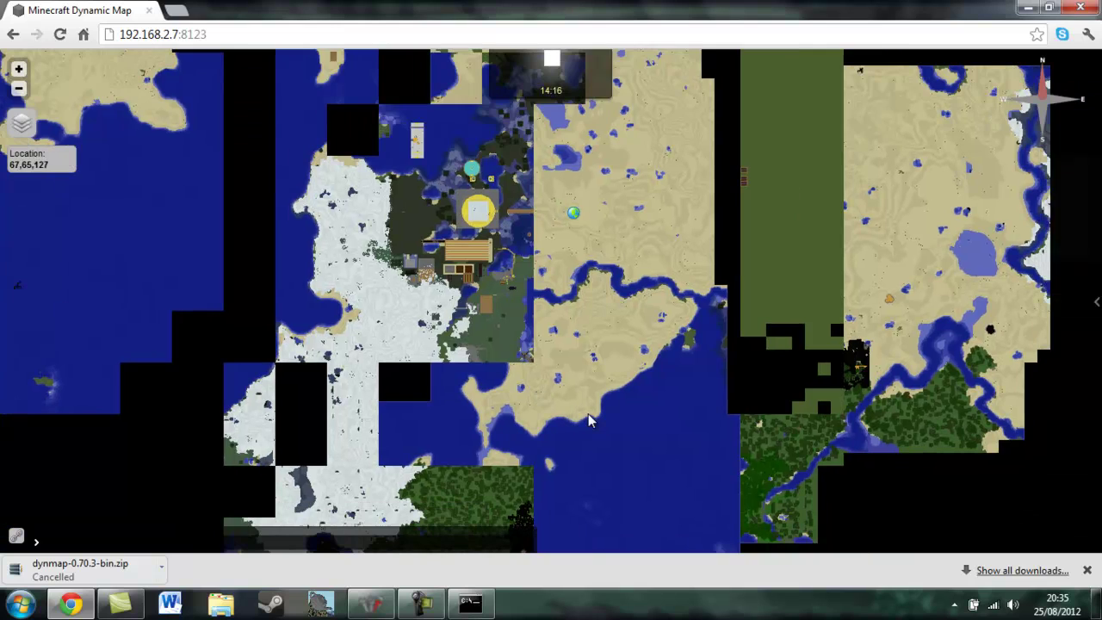
{"action": "scroll", "coordinate": [592, 443], "scroll_direction": "up", "scroll_amount": 1}
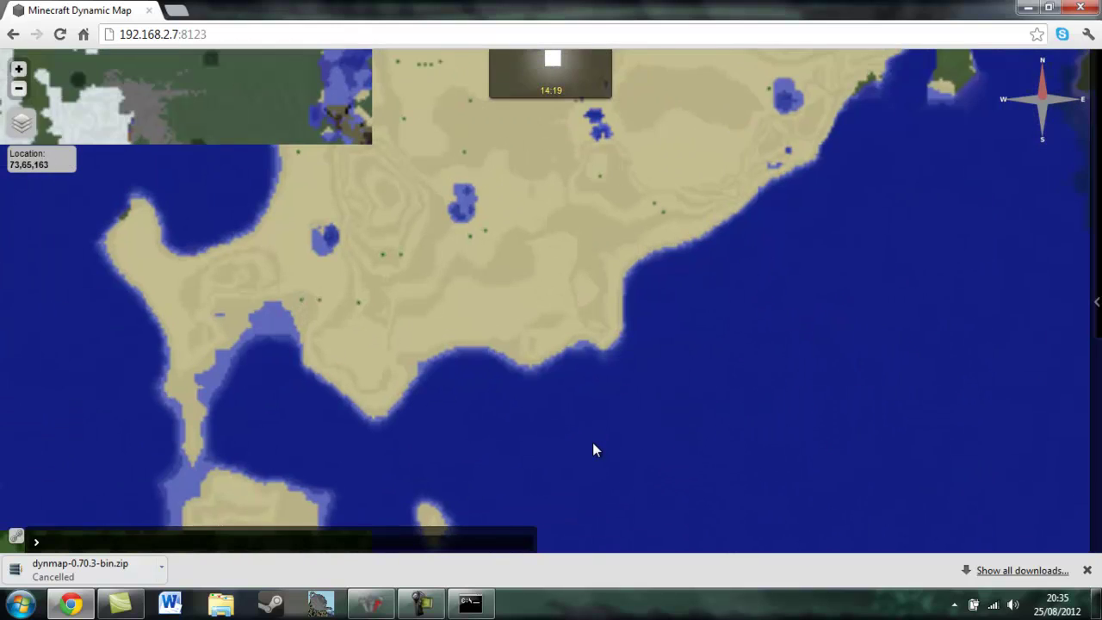
{"action": "scroll", "coordinate": [516, 356], "scroll_direction": "down", "scroll_amount": 1}
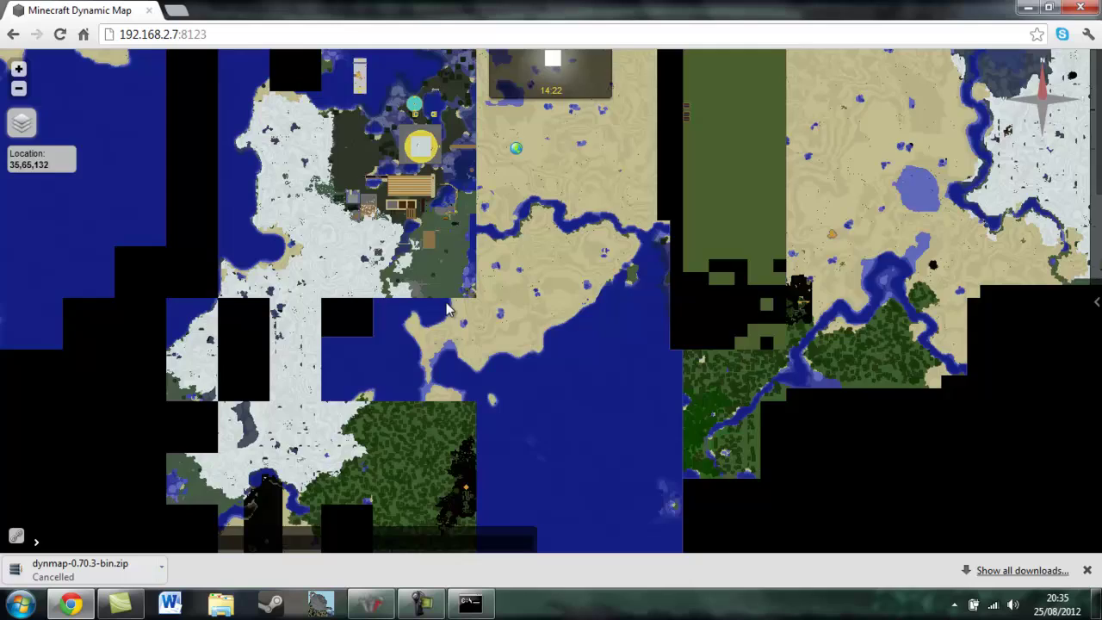
{"action": "left_click_drag", "start_coordinate": [446, 302], "coordinate": [524, 401]}
Step: Switch the world to the 3D surface view and zoom in
{"action": "mouse_move", "coordinate": [1095, 301]}
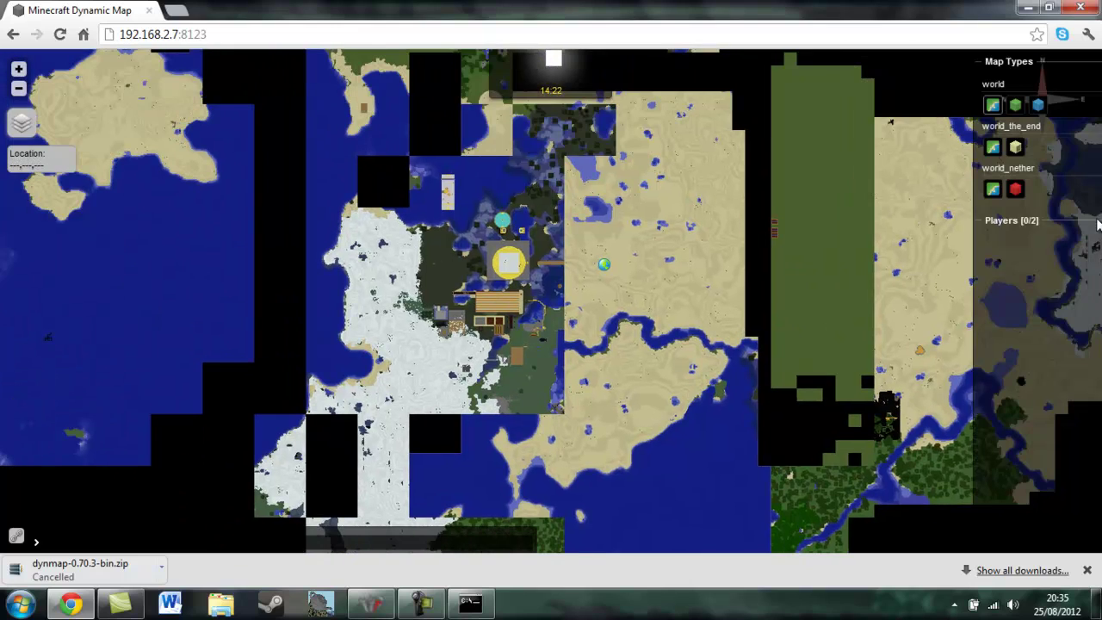
{"action": "left_click", "coordinate": [983, 104]}
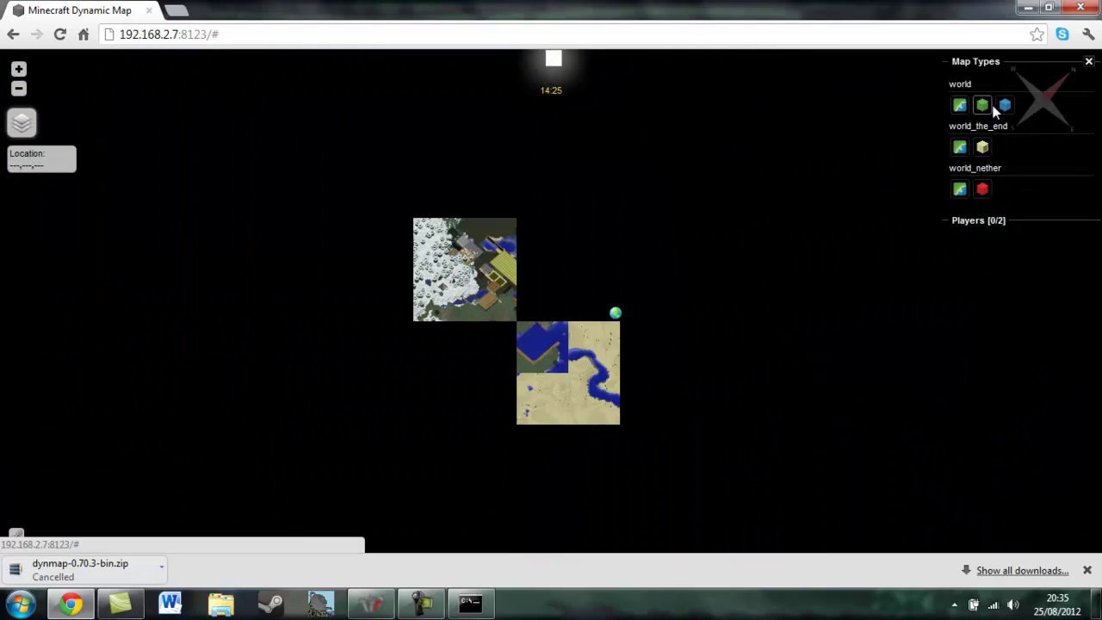
{"action": "scroll", "coordinate": [517, 303], "scroll_direction": "up", "scroll_amount": 1}
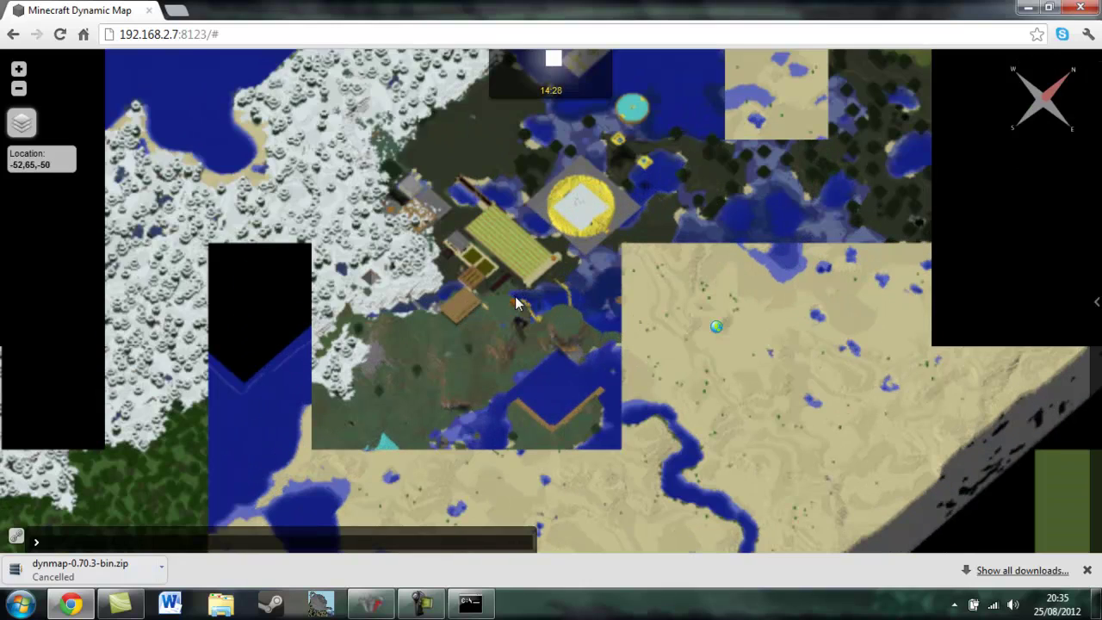
{"action": "scroll", "coordinate": [909, 224], "scroll_direction": "up", "scroll_amount": 1}
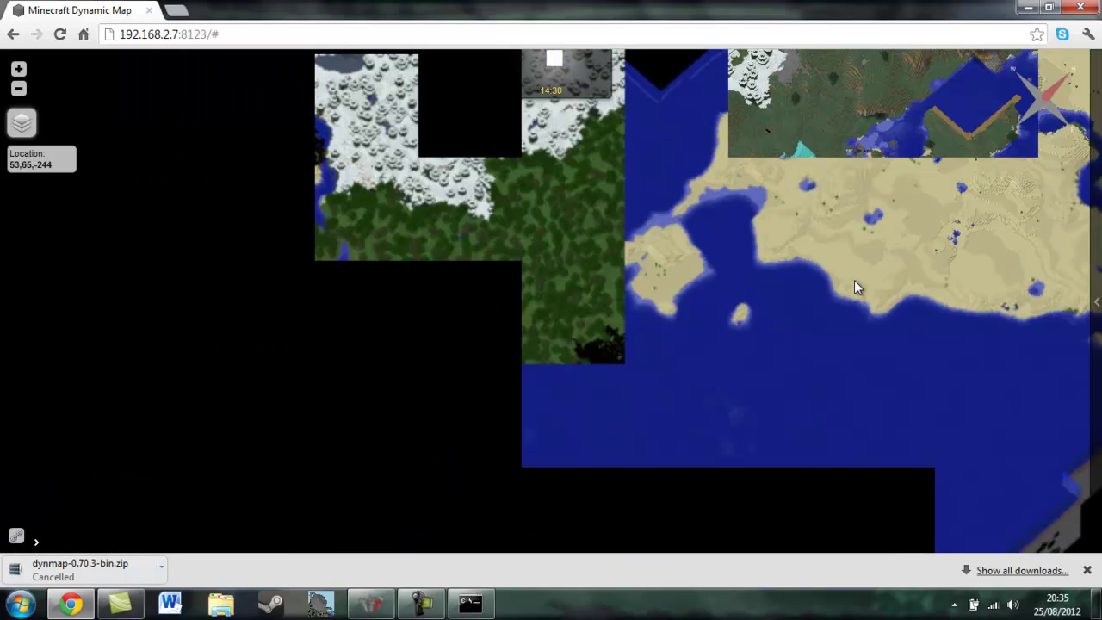
{"action": "scroll", "coordinate": [837, 291], "scroll_direction": "up", "scroll_amount": 1}
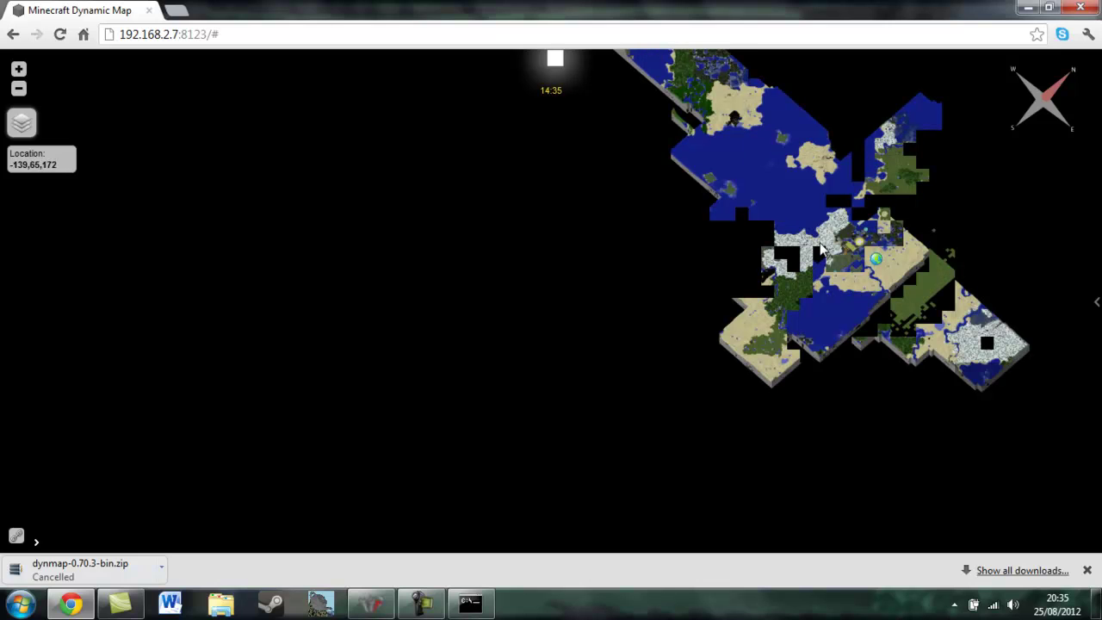
Step: Pan the 3D map across the yellow ring, farm, dark clearing and small yellow platforms
{"action": "left_click_drag", "start_coordinate": [807, 274], "coordinate": [607, 298]}
{"action": "scroll", "coordinate": [644, 278], "scroll_direction": "up", "scroll_amount": 2}
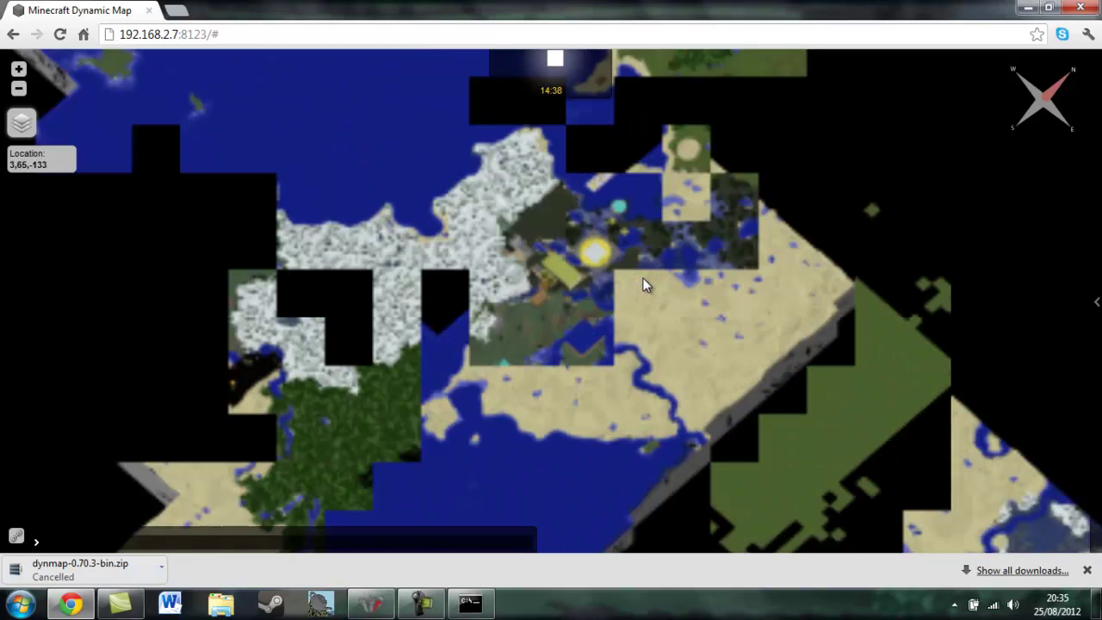
{"action": "scroll", "coordinate": [582, 269], "scroll_direction": "up", "scroll_amount": 3}
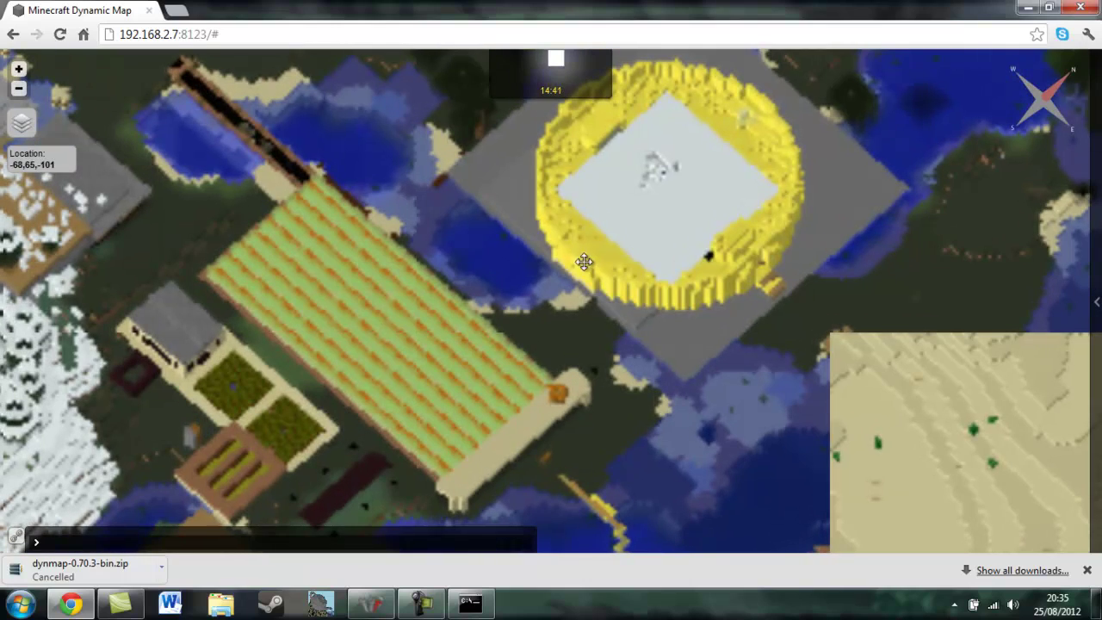
{"action": "left_click_drag", "start_coordinate": [584, 263], "coordinate": [766, 521]}
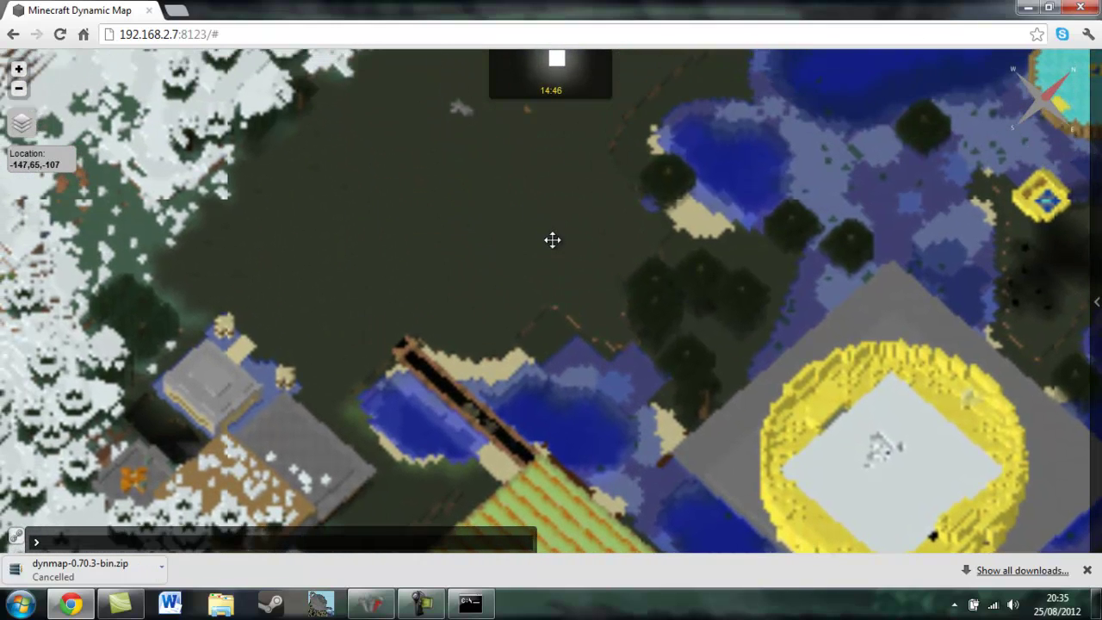
{"action": "left_click_drag", "start_coordinate": [457, 86], "coordinate": [582, 280]}
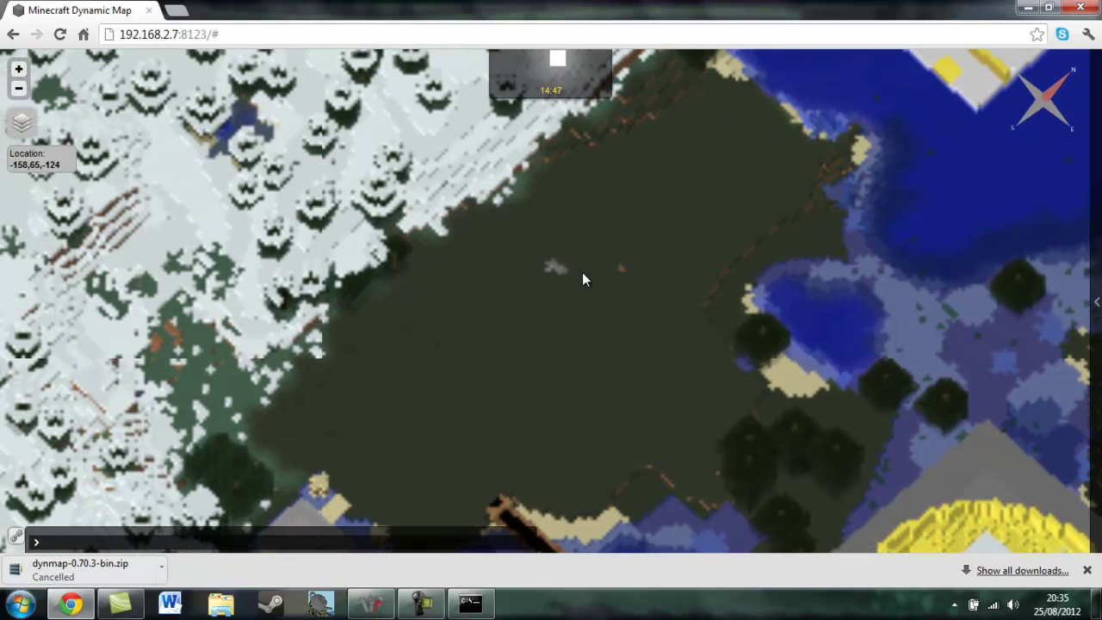
{"action": "left_click_drag", "start_coordinate": [705, 314], "coordinate": [250, 176]}
{"action": "left_click_drag", "start_coordinate": [621, 336], "coordinate": [586, 318]}
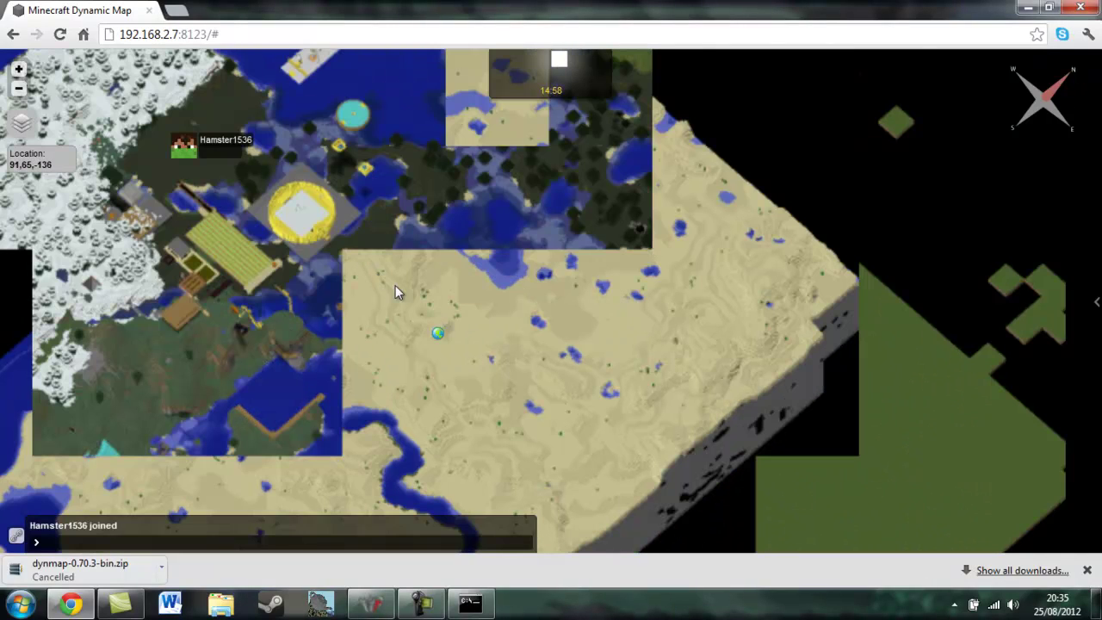
Step: Zoom and pan the 3D map to keep the joined player's marker in view near the farm
{"action": "left_click_drag", "start_coordinate": [431, 304], "coordinate": [500, 344]}
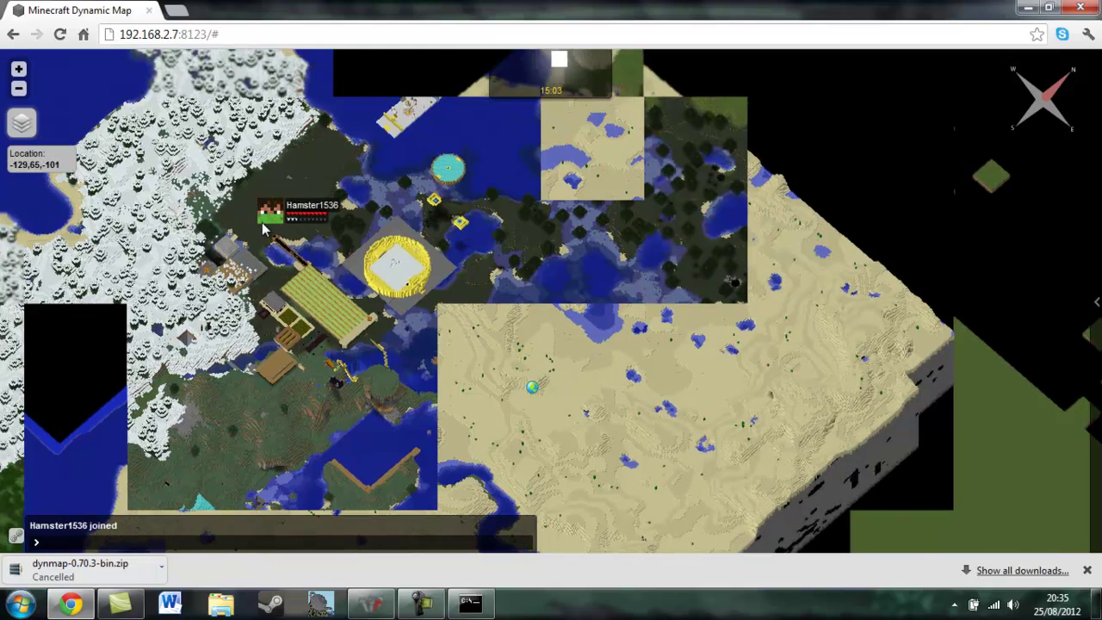
{"action": "scroll", "coordinate": [265, 228], "scroll_direction": "up", "scroll_amount": 1}
{"action": "left_click_drag", "start_coordinate": [408, 309], "coordinate": [479, 310]}
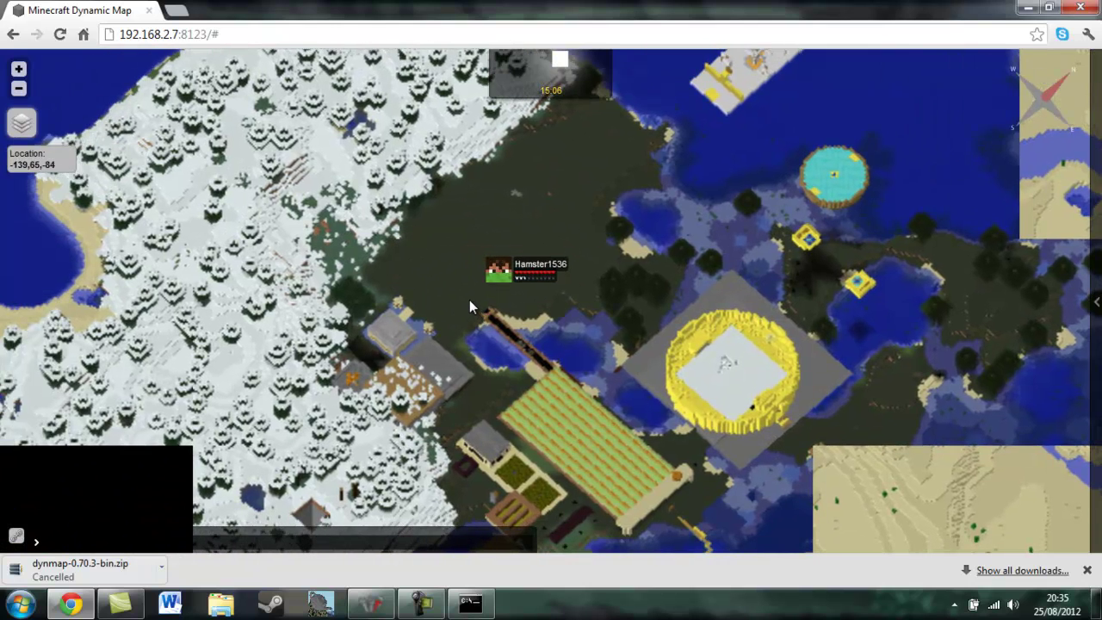
{"action": "scroll", "coordinate": [508, 302], "scroll_direction": "up", "scroll_amount": 1}
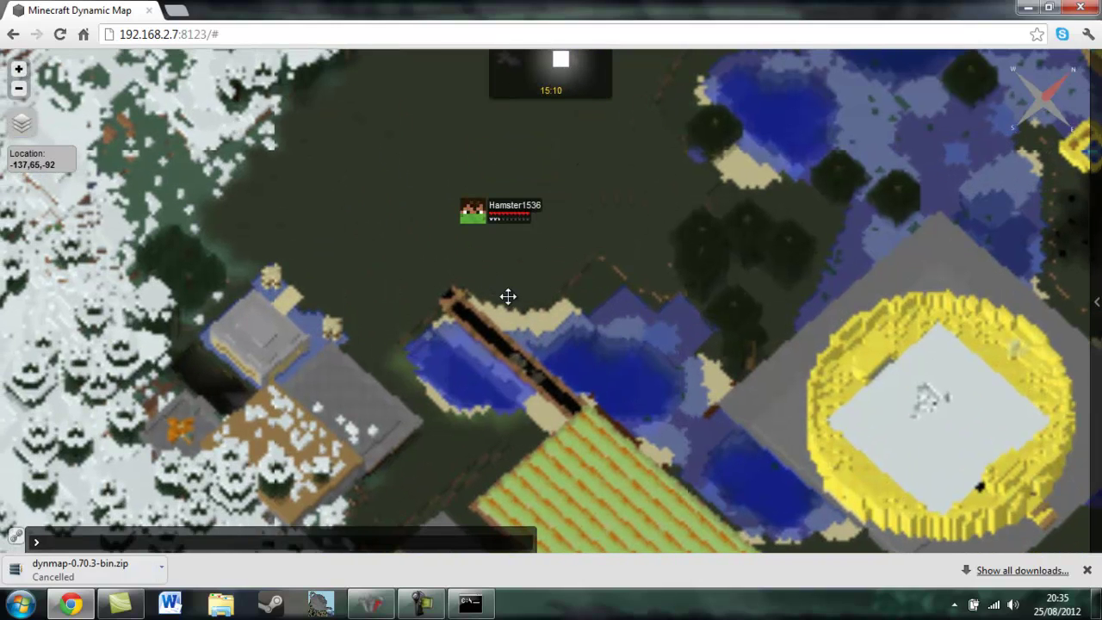
{"action": "left_click_drag", "start_coordinate": [521, 310], "coordinate": [537, 332]}
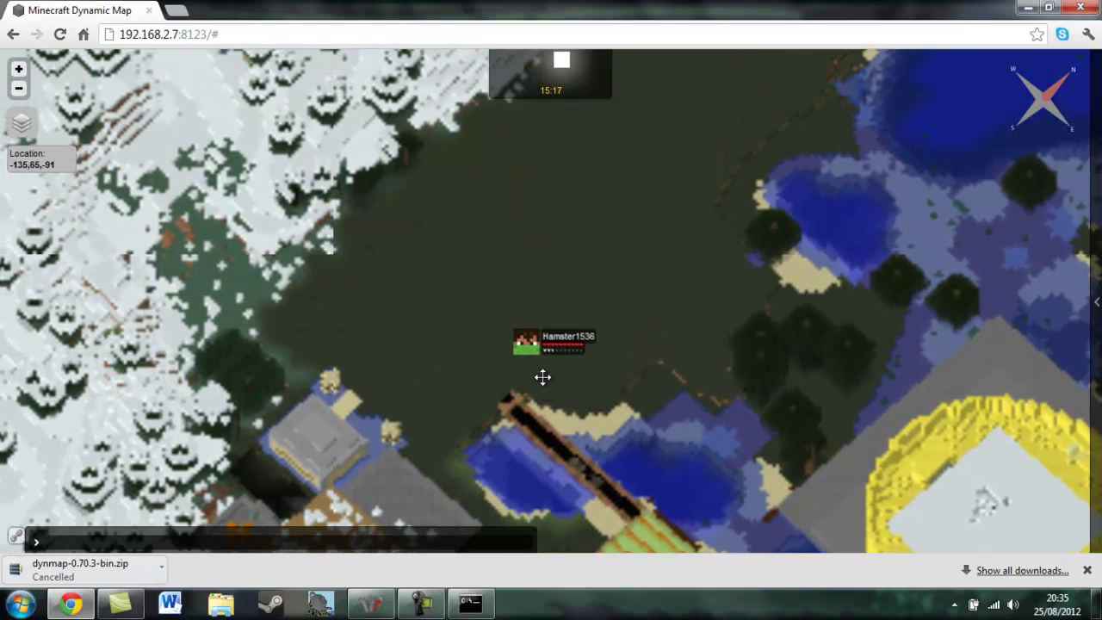
{"action": "left_click_drag", "start_coordinate": [542, 377], "coordinate": [497, 227]}
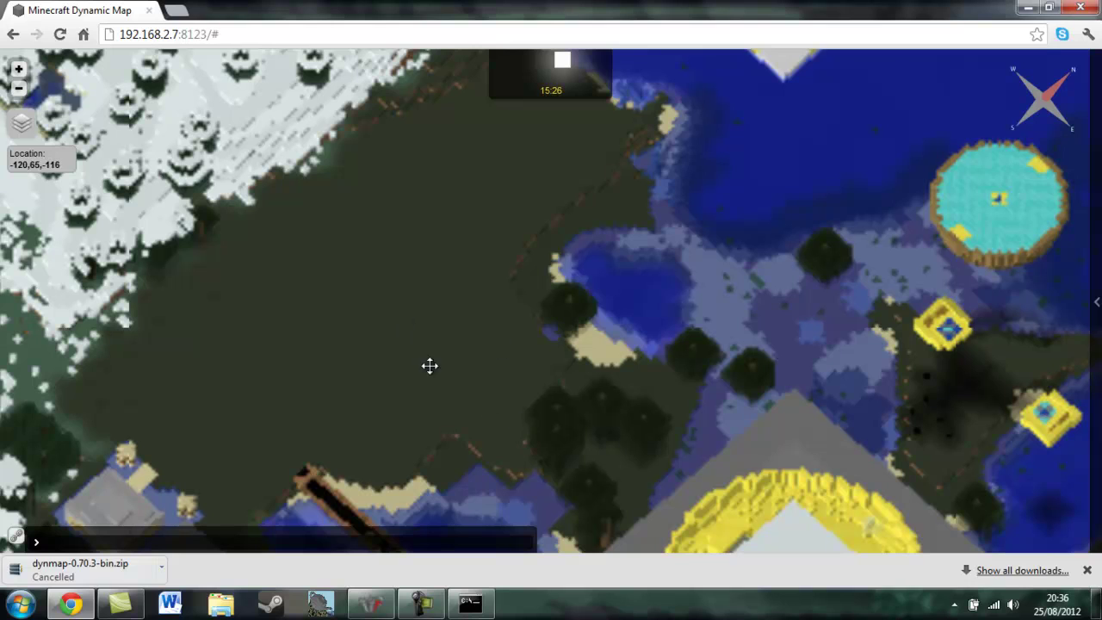
{"action": "scroll", "coordinate": [546, 353], "scroll_direction": "down", "scroll_amount": 1}
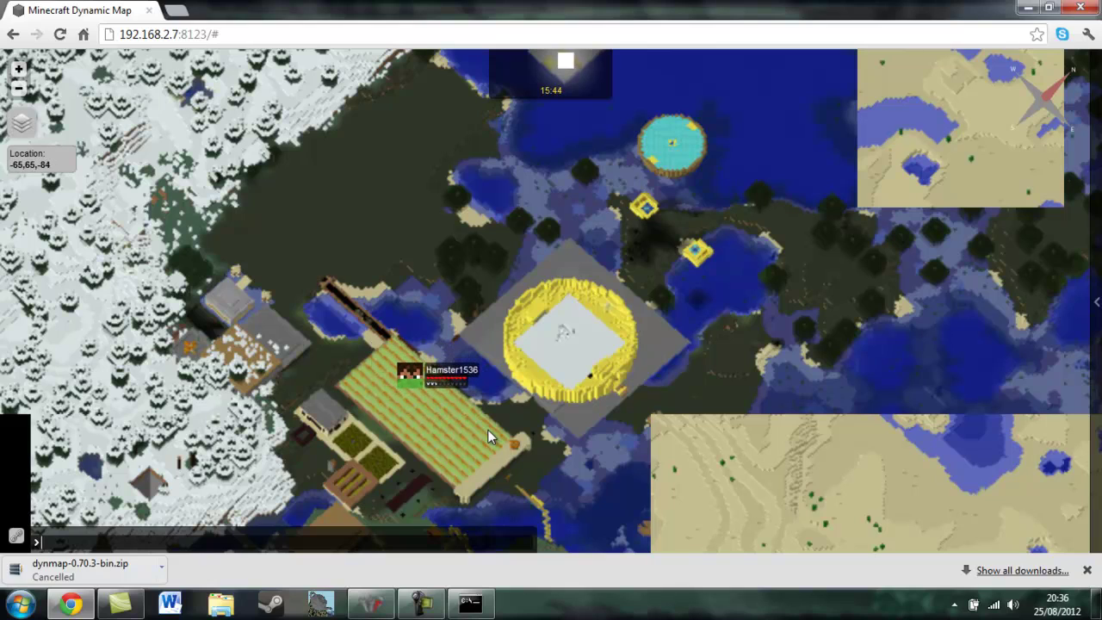
Step: Send a hello greeting to the player through the Dynmap web chat
{"action": "type", "text": "llo hamster"}
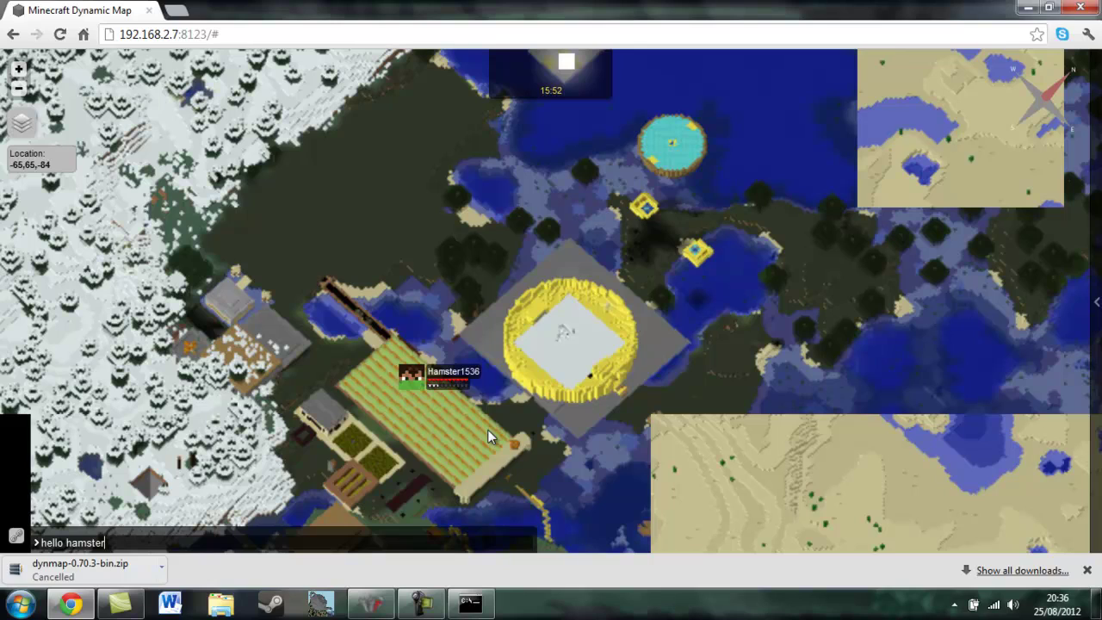
{"action": "key", "text": "Return"}
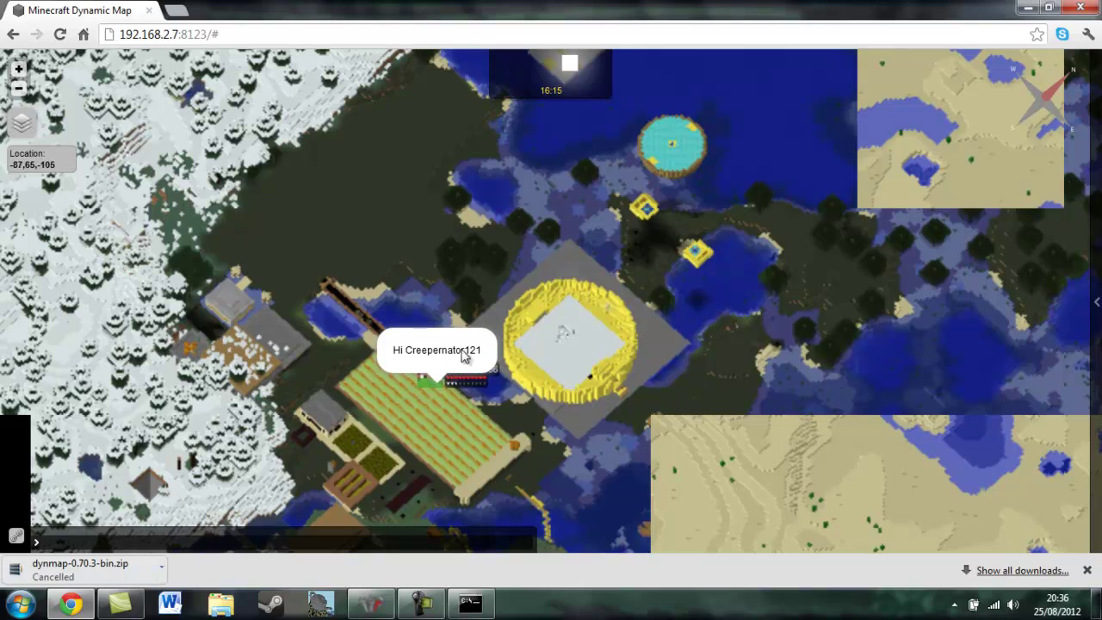
Step: Pan and zoom the Dynmap 3D view to frame the hilly ground just south of the farm
{"action": "left_click_drag", "start_coordinate": [328, 256], "coordinate": [340, 218]}
{"action": "scroll", "coordinate": [591, 380], "scroll_direction": "down", "scroll_amount": 1}
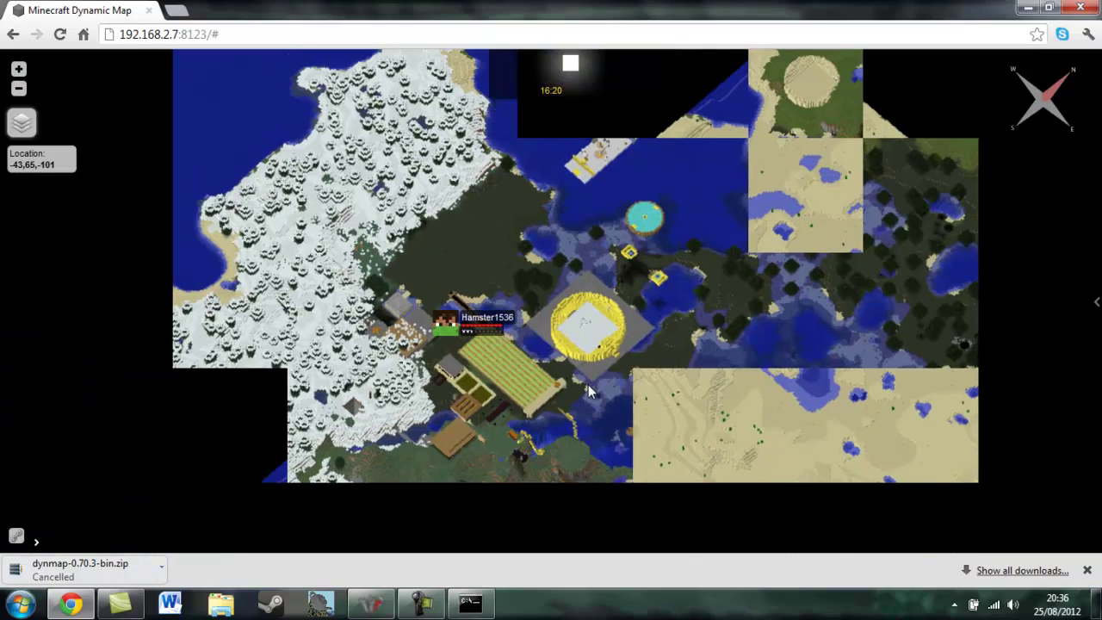
{"action": "scroll", "coordinate": [581, 414], "scroll_direction": "up", "scroll_amount": 2}
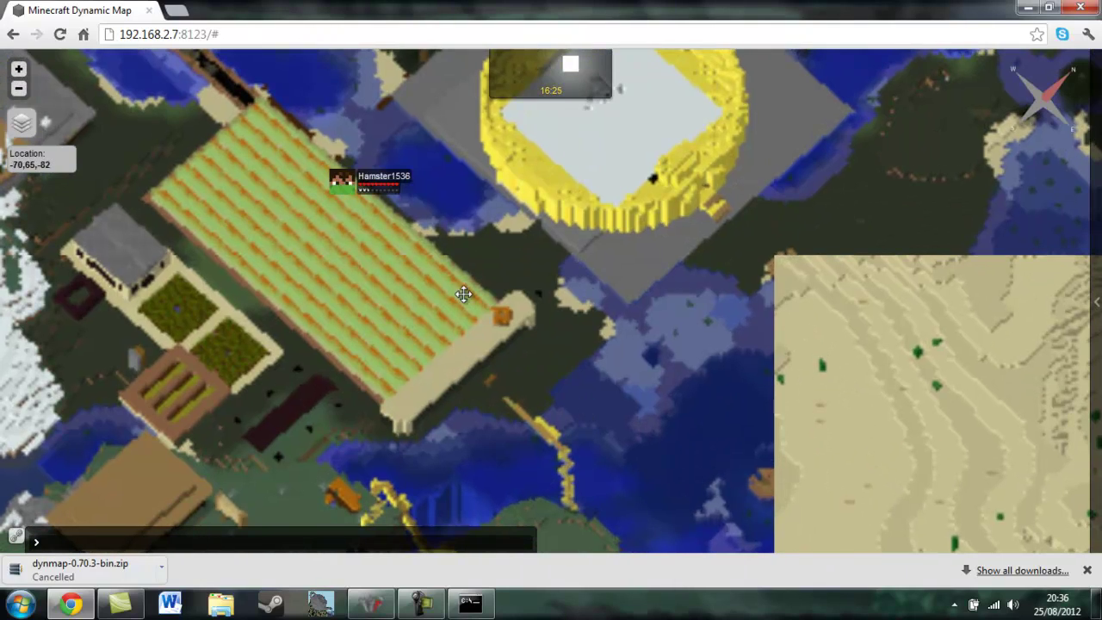
{"action": "left_click_drag", "start_coordinate": [450, 285], "coordinate": [687, 82]}
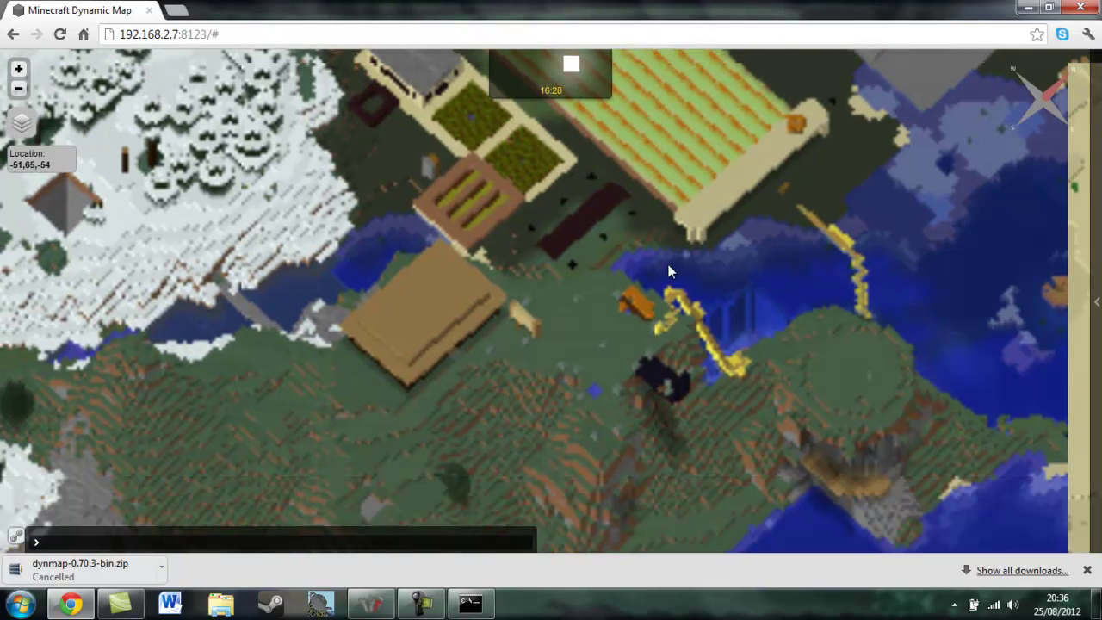